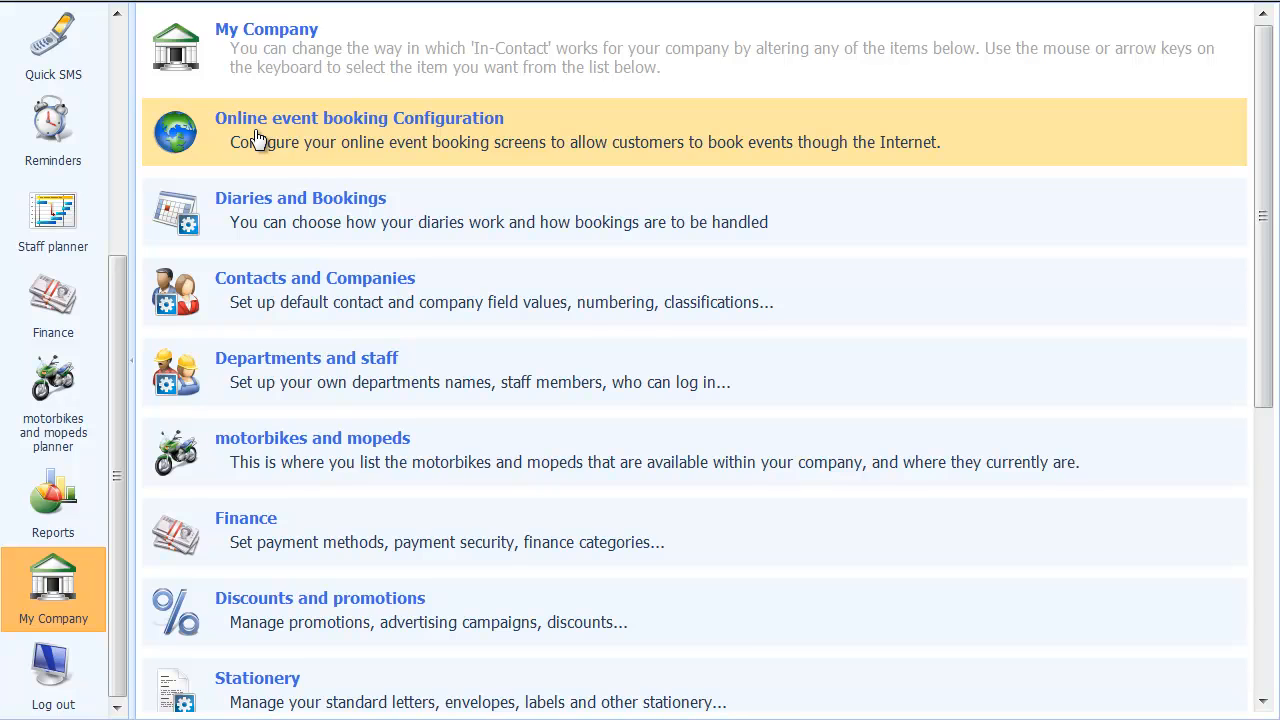
Open the Online event booking Configuration from the My Company settings
left_click(257, 139)
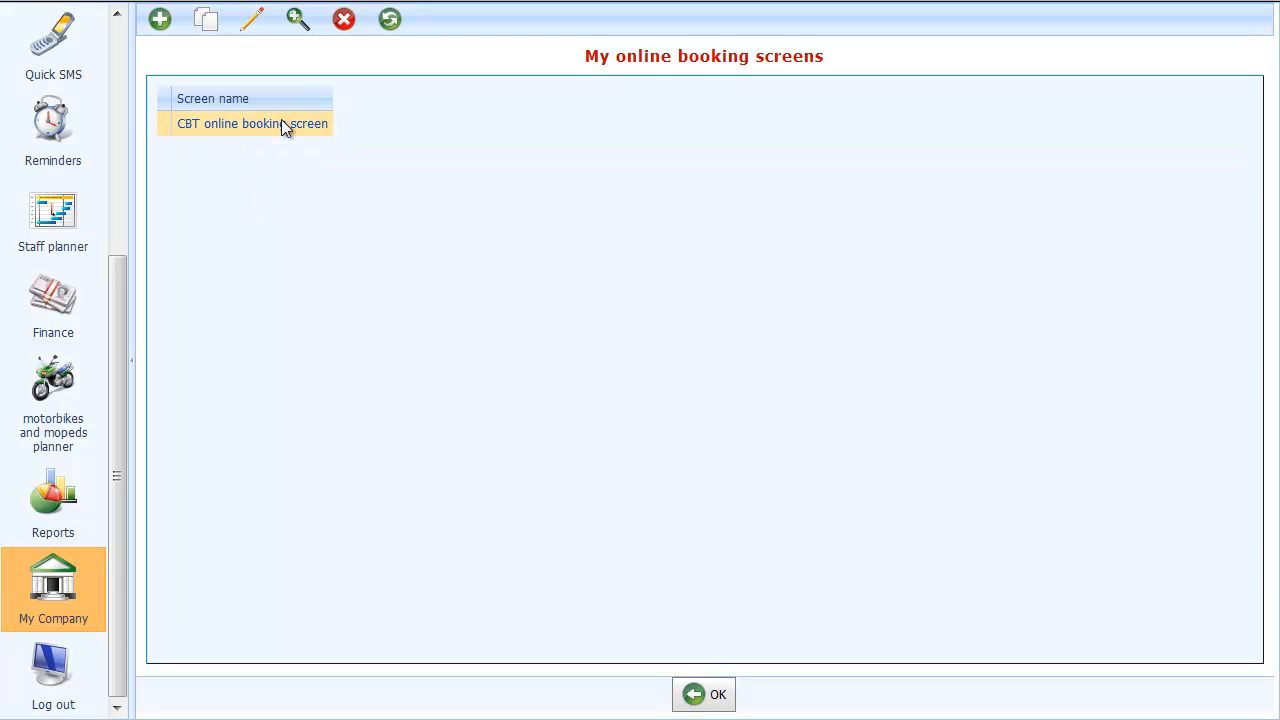
Select the CBT online booking screen and open it for editing
left_click(229, 125)
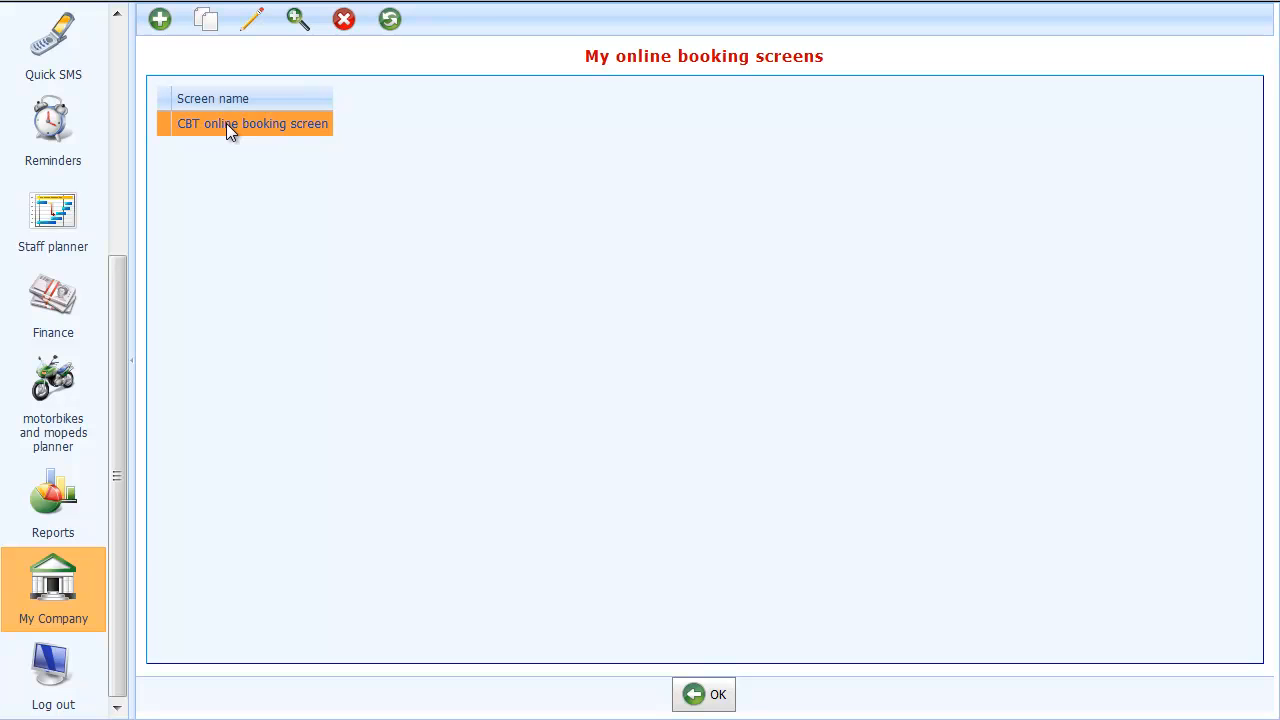
left_click(253, 20)
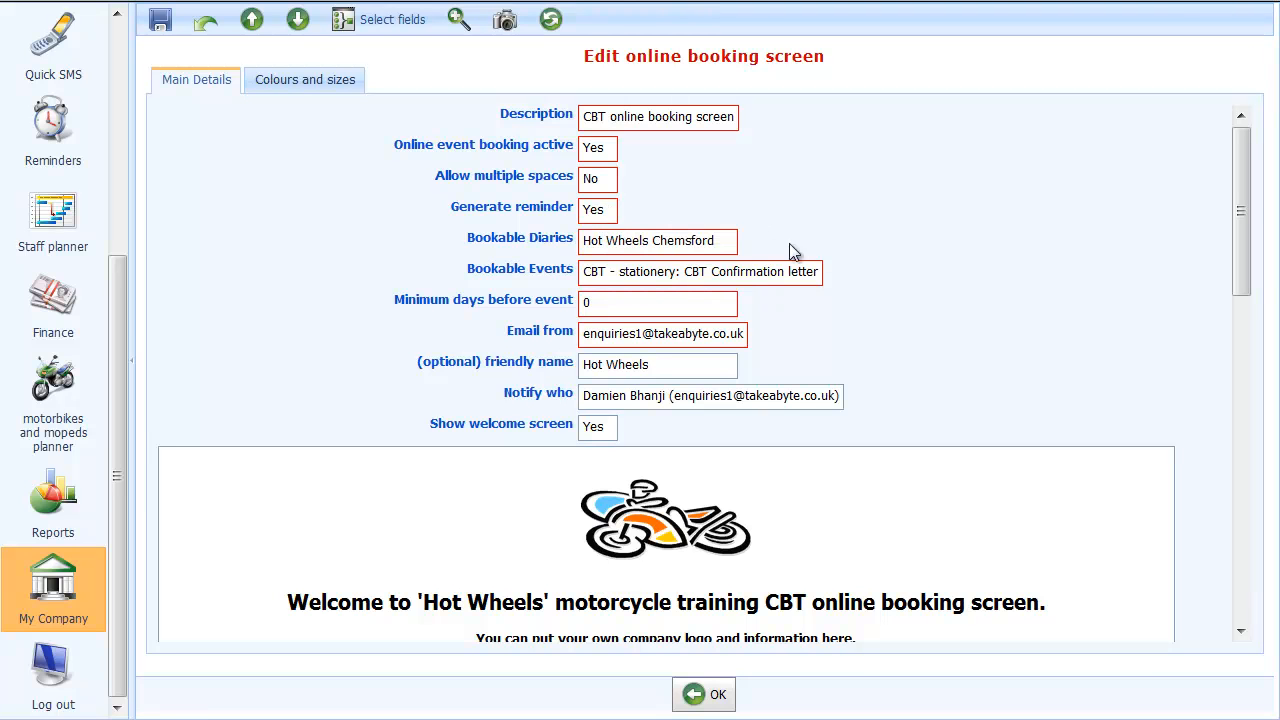
left_click(727, 246)
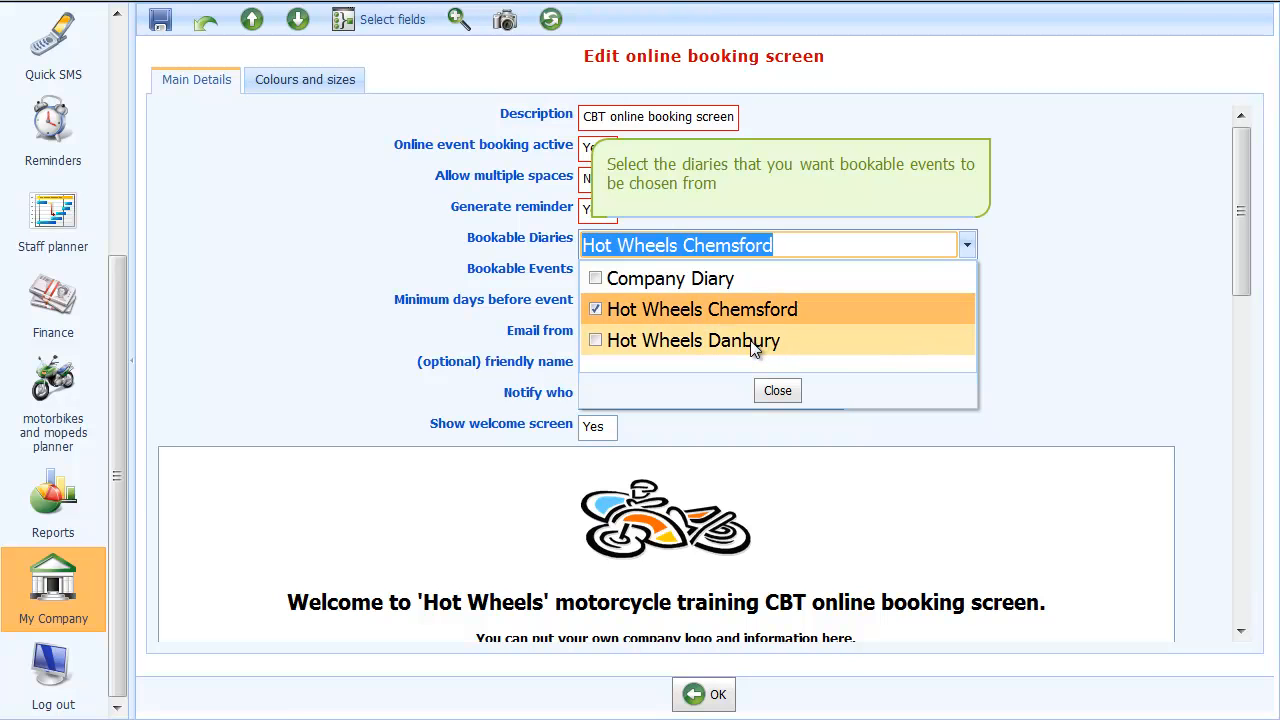
left_click(777, 392)
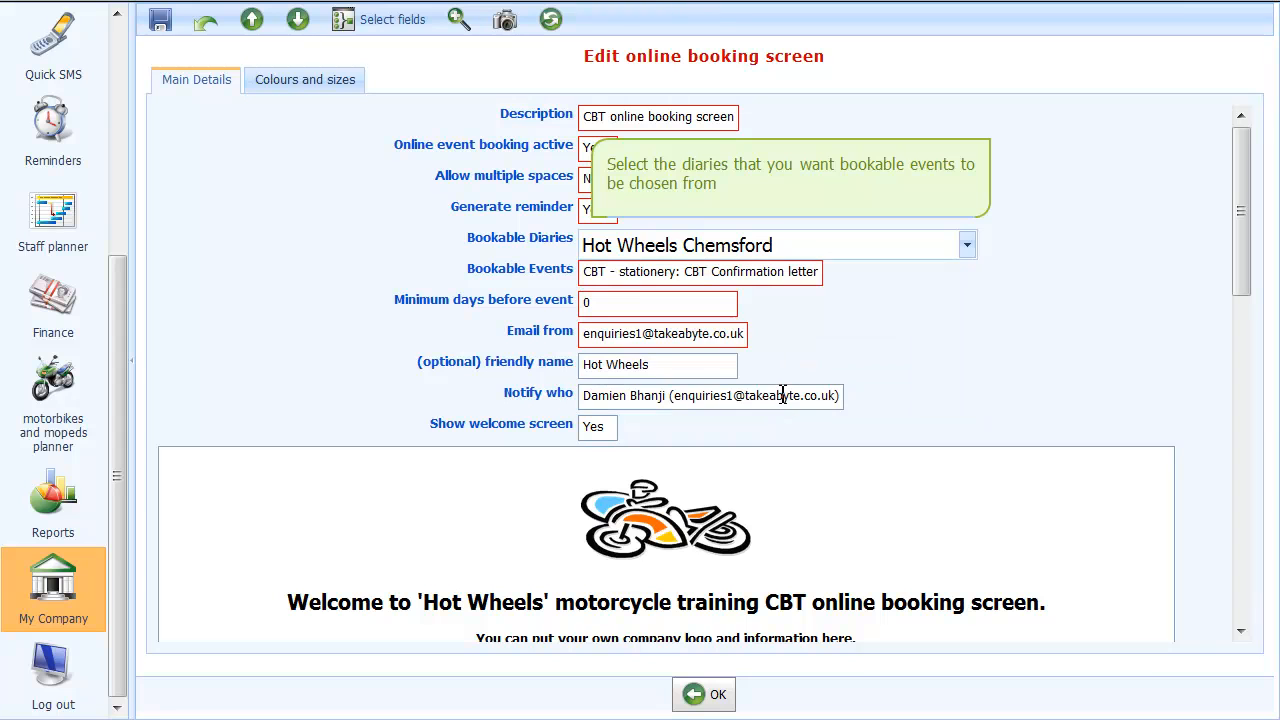
left_click(612, 305)
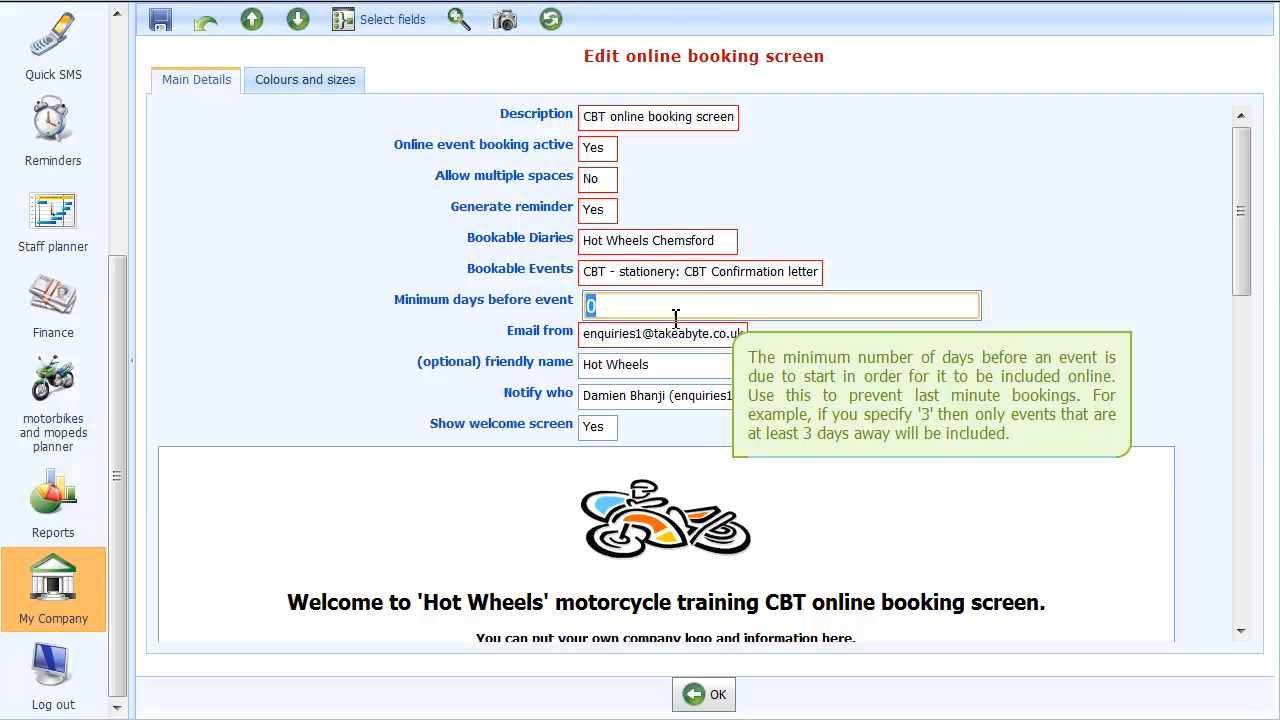
Set Minimum days before event to 14
key("Return")
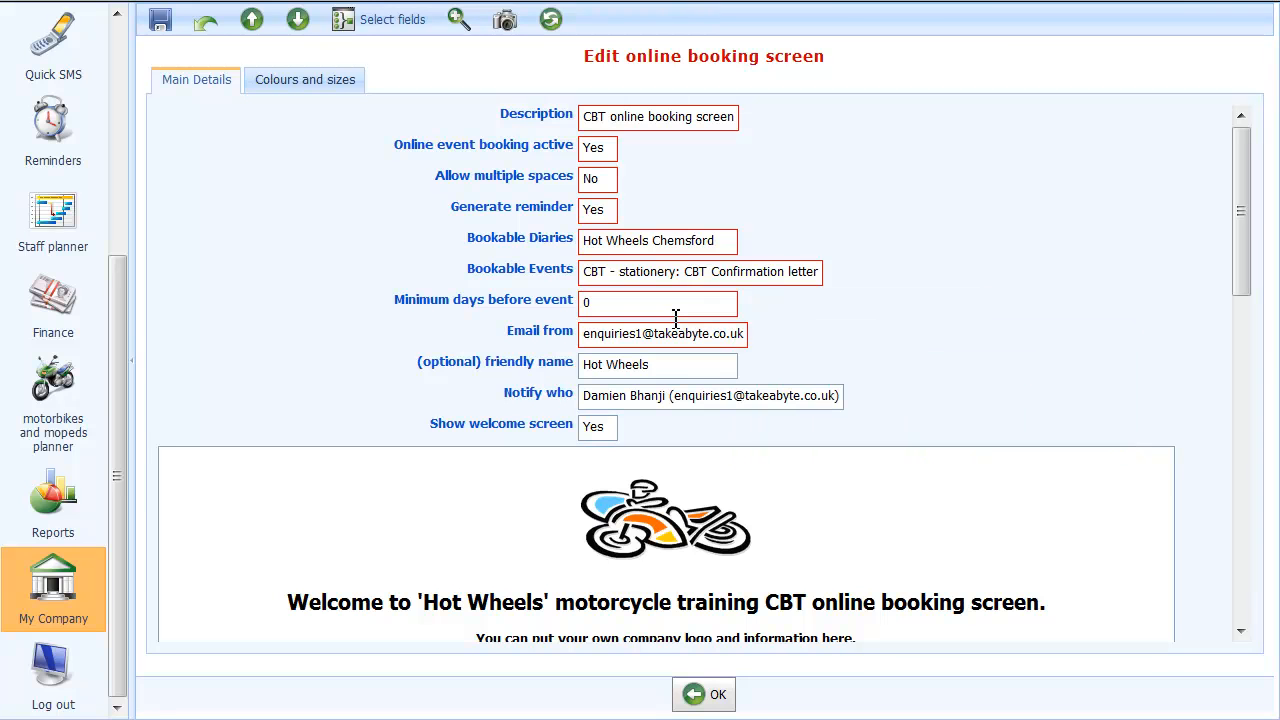
left_click(676, 314)
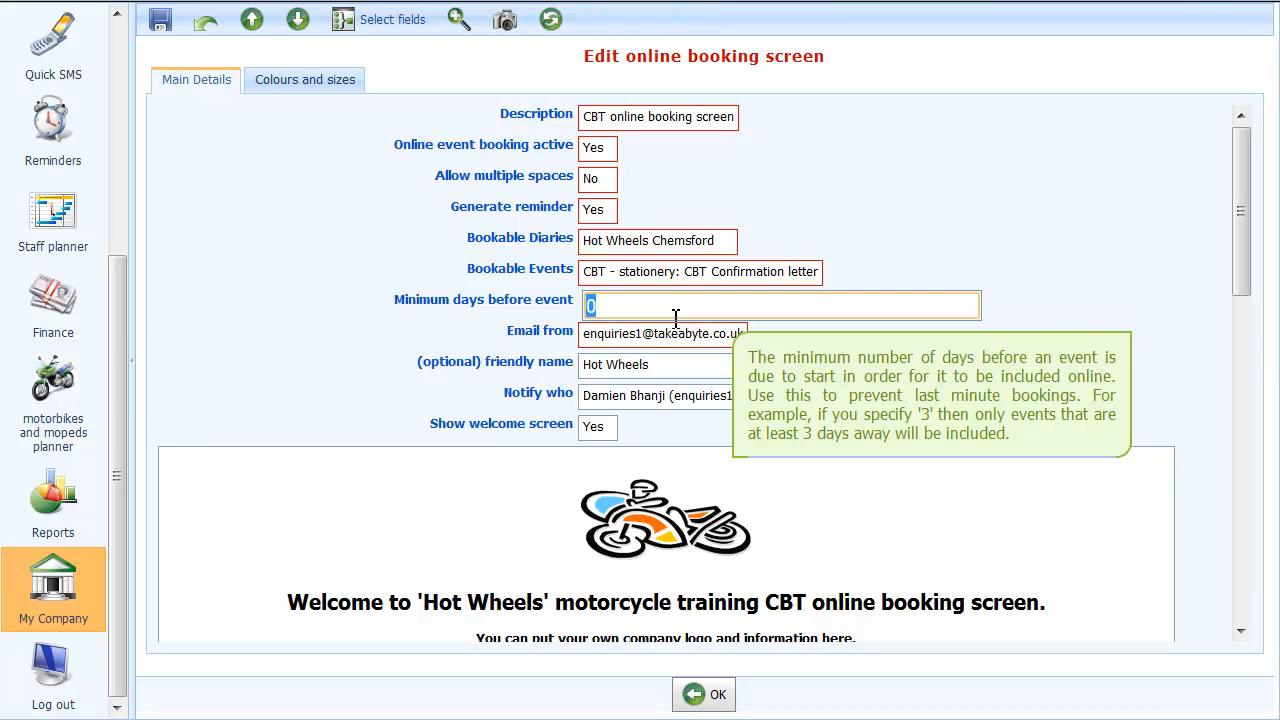
type("7")
key("BackSpace")
type("14")
key("Tab")
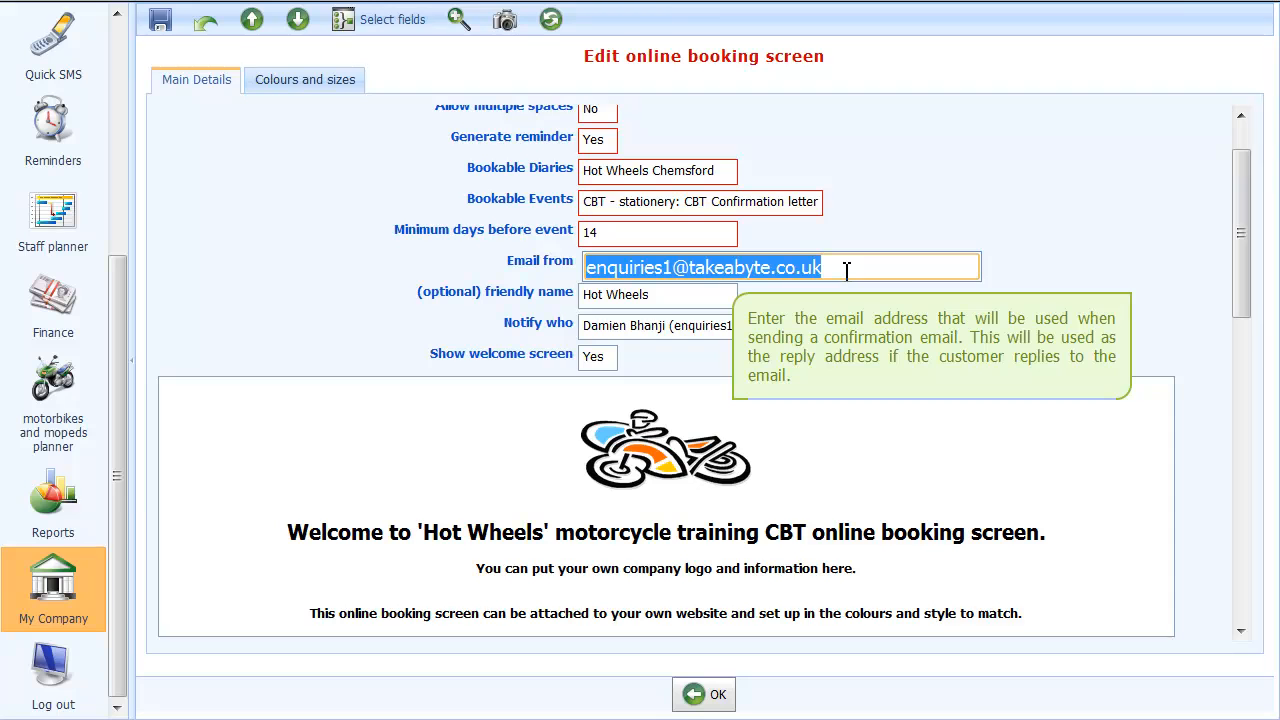
left_click(663, 295)
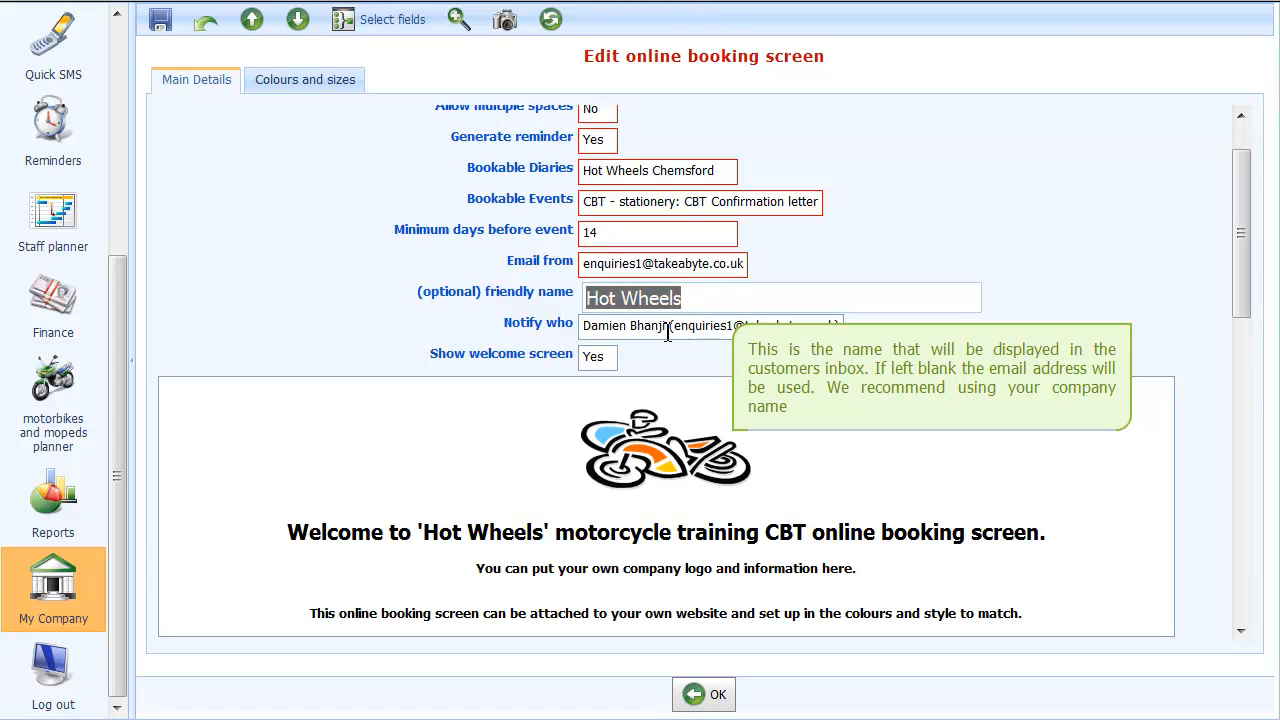
left_click(665, 330)
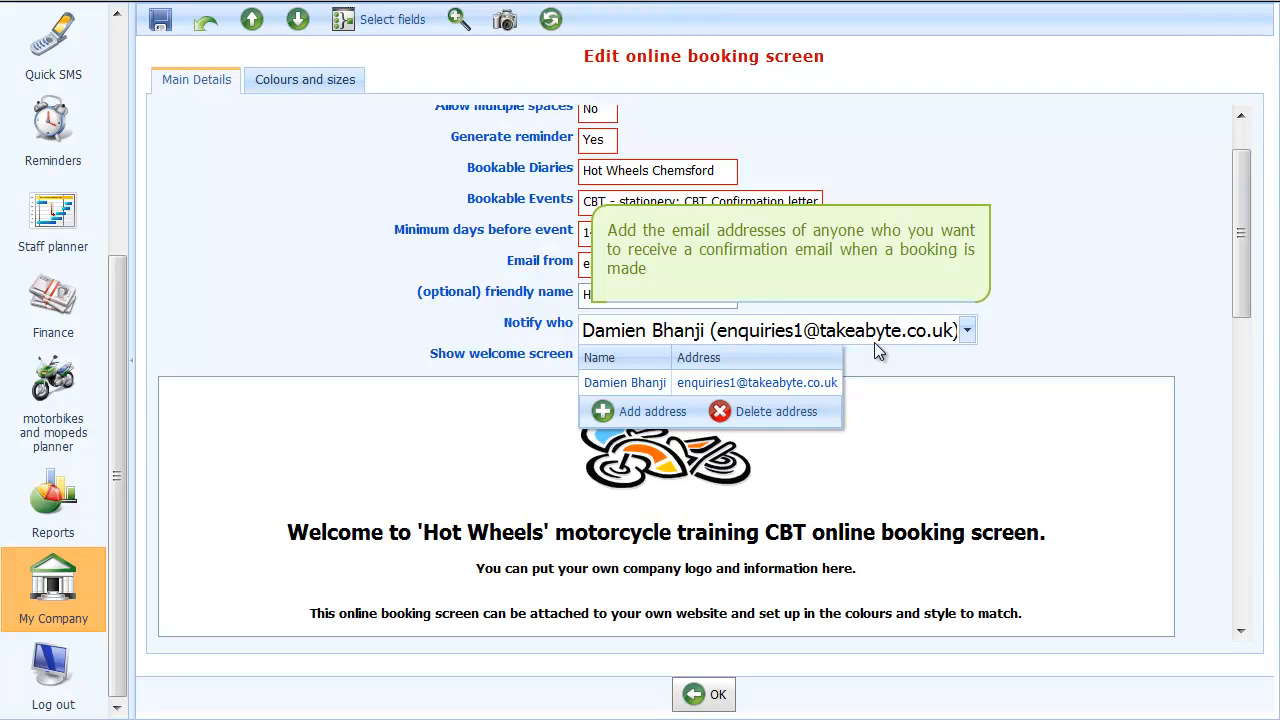
key("Tab")
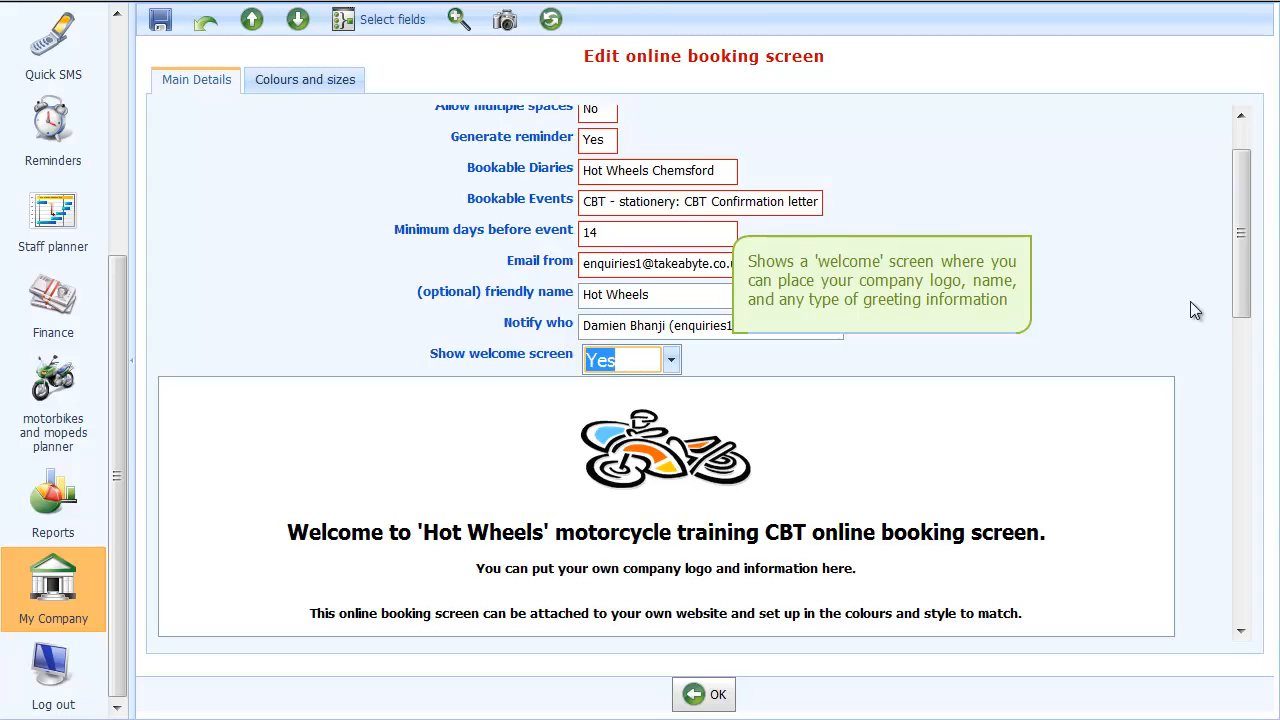
left_click_drag(1243, 294, 1247, 350)
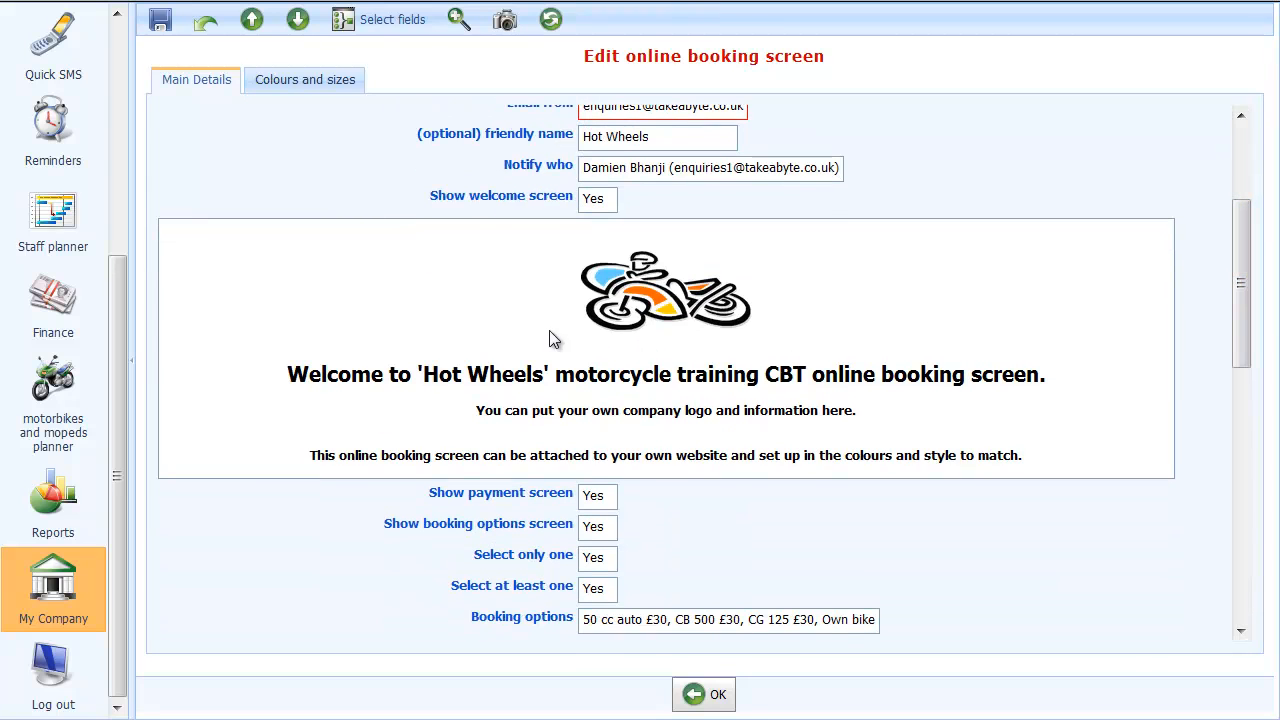
left_click(605, 388)
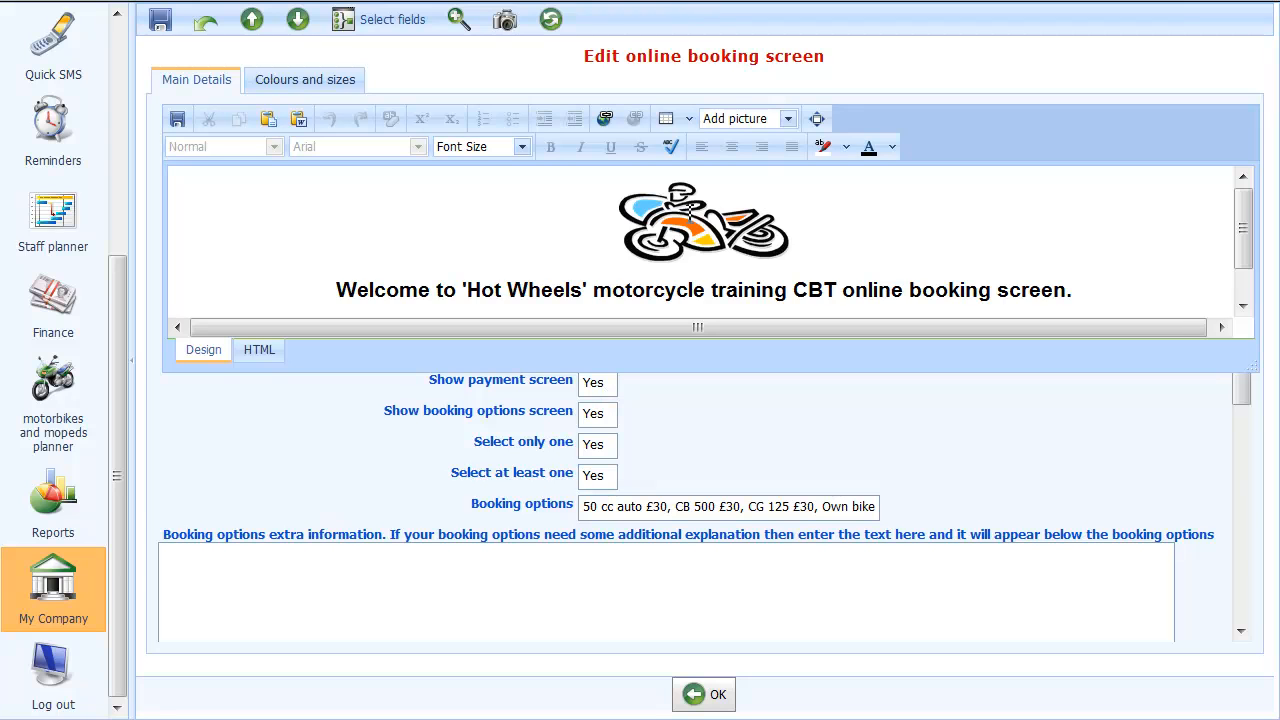
Open the welcome text in the rich-text editor and maximize it to full window
left_click(562, 241)
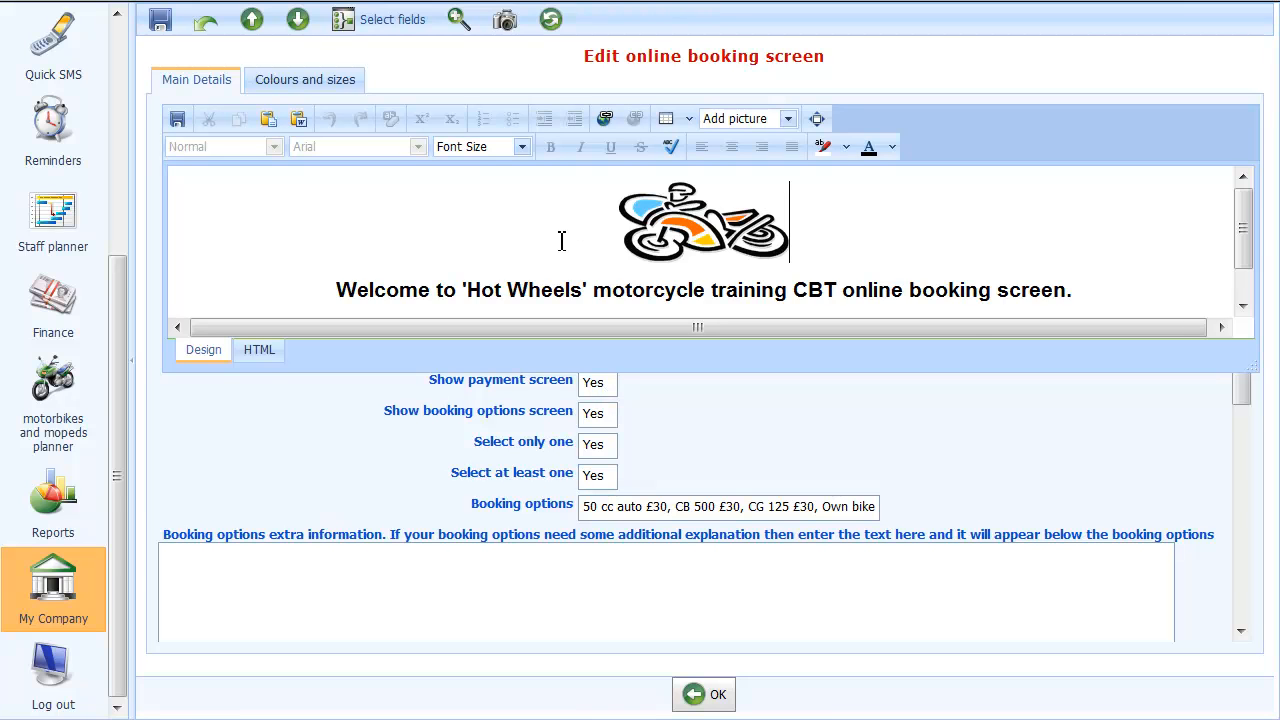
left_click(817, 118)
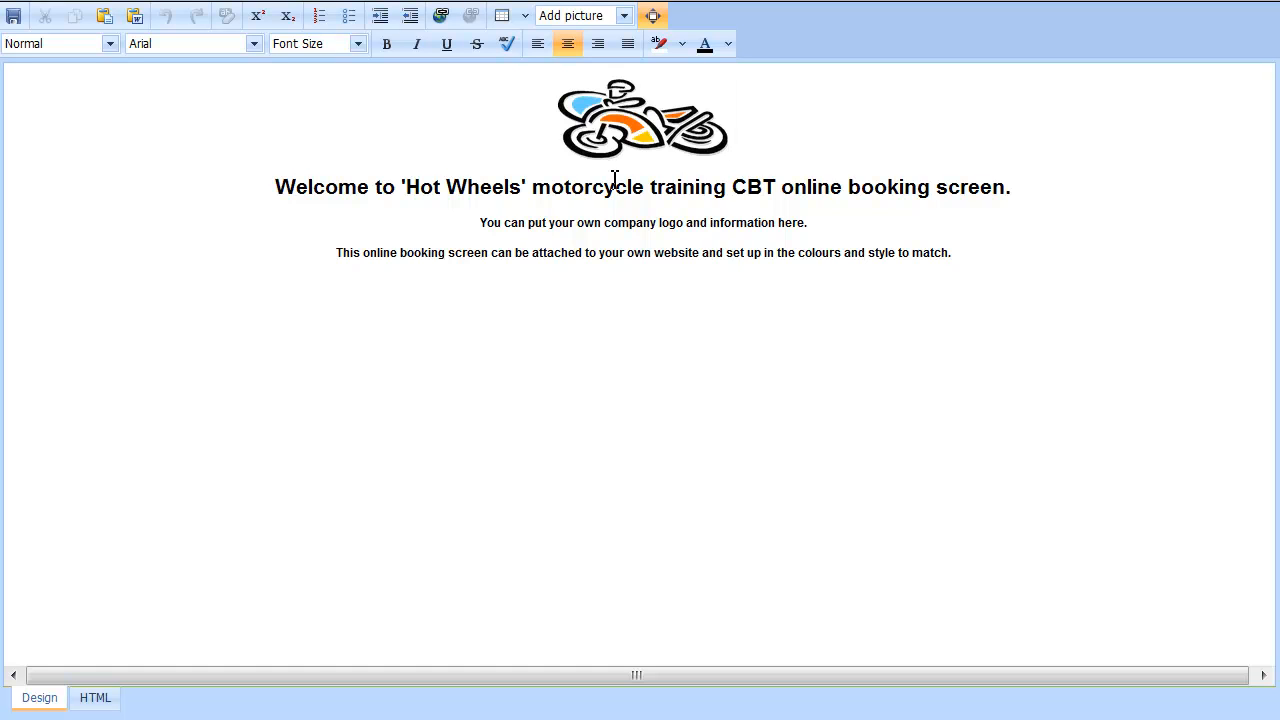
Type bold, underlined 'Anyone booking in February will receive a free DSA highway code!!' and delete the old placeholder sentence
key("ctrl+b")
key("ctrl+u")
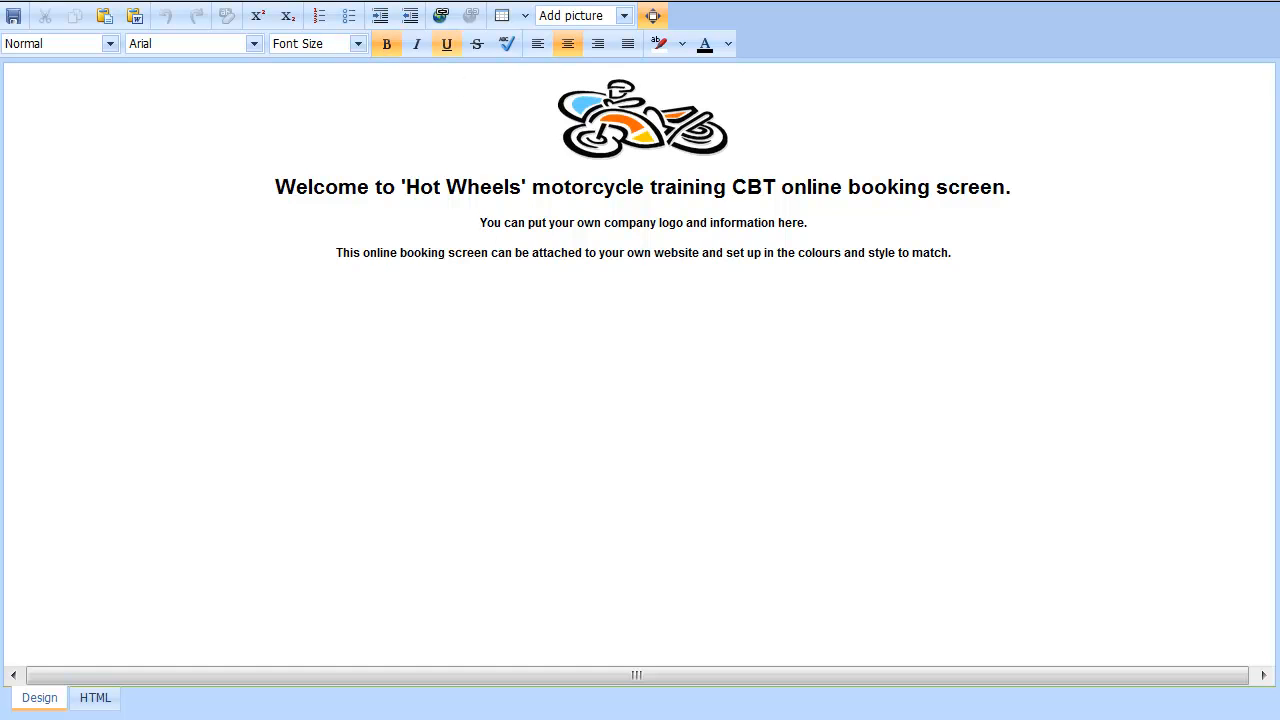
type("Anyone booking in ")
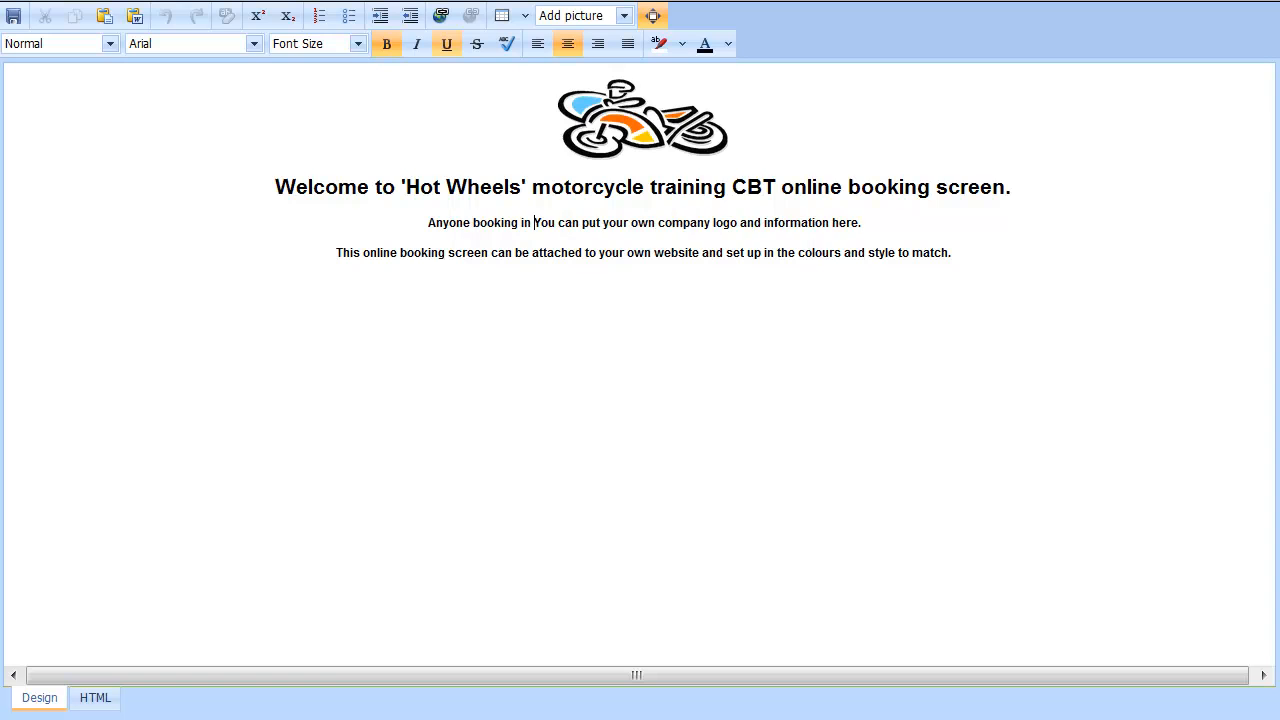
type("Febr")
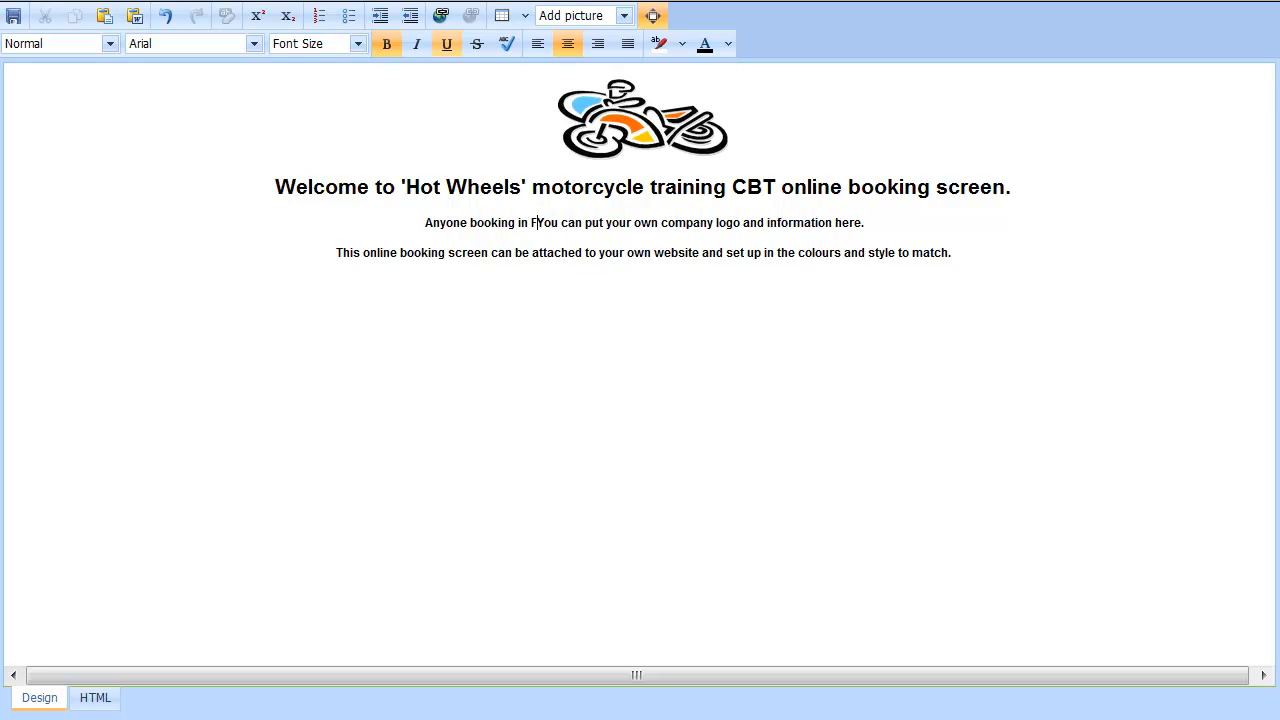
type("uary ")
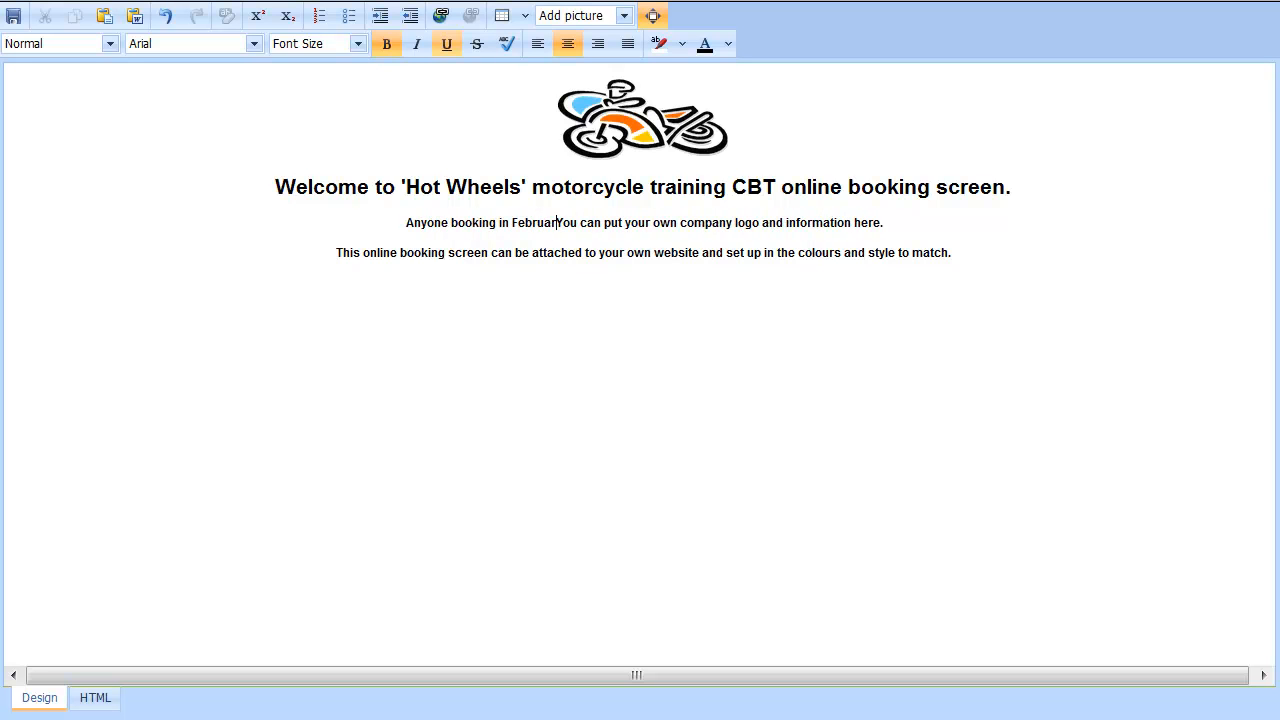
type("will re")
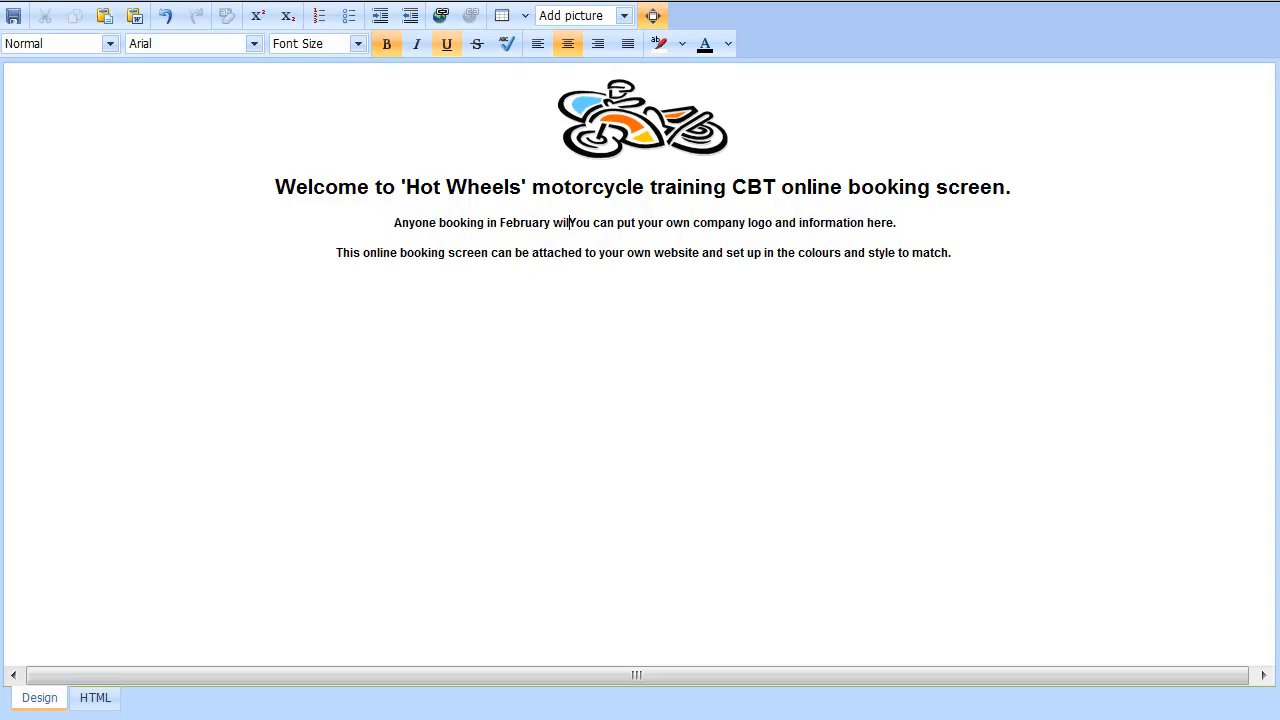
type("ceive a ")
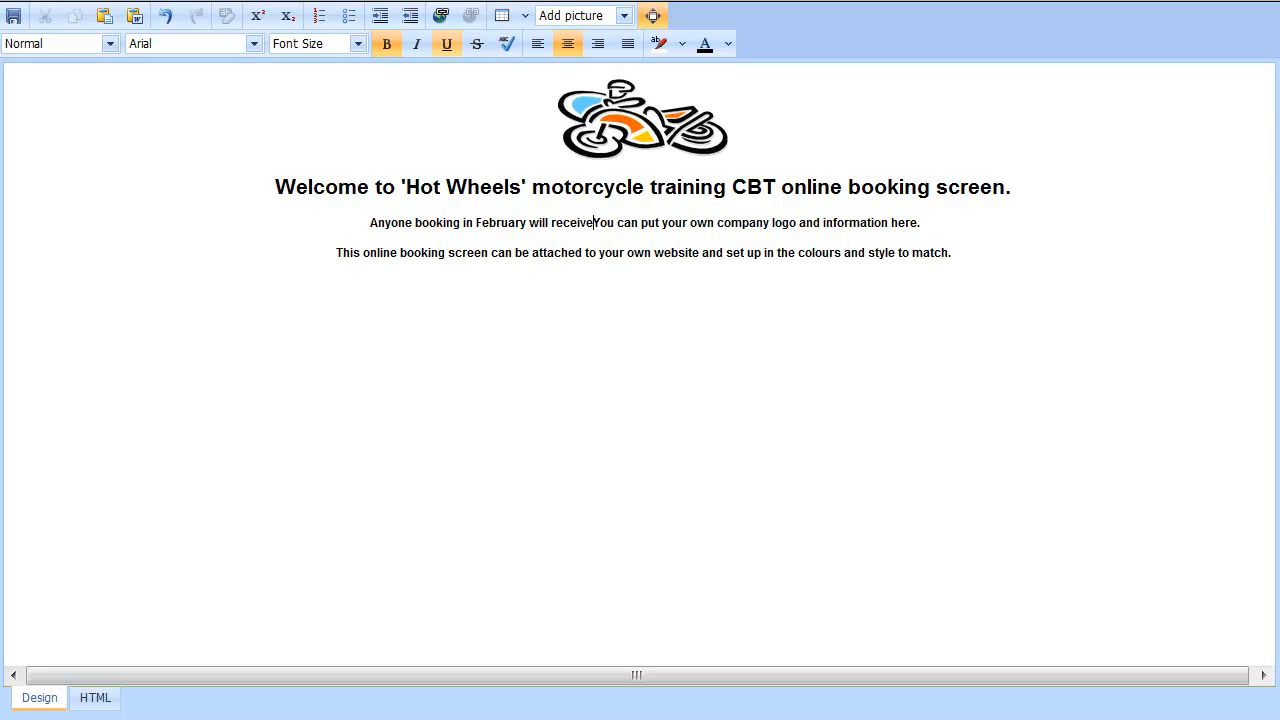
type("free ")
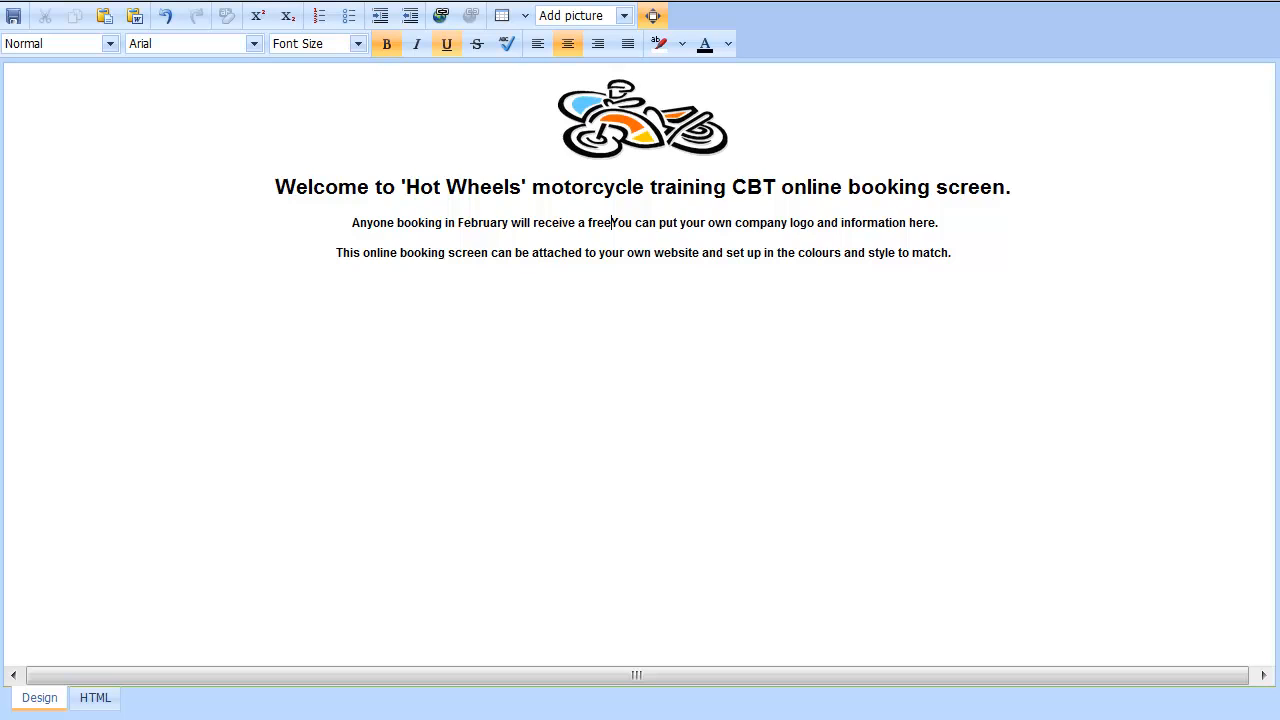
type("DA")
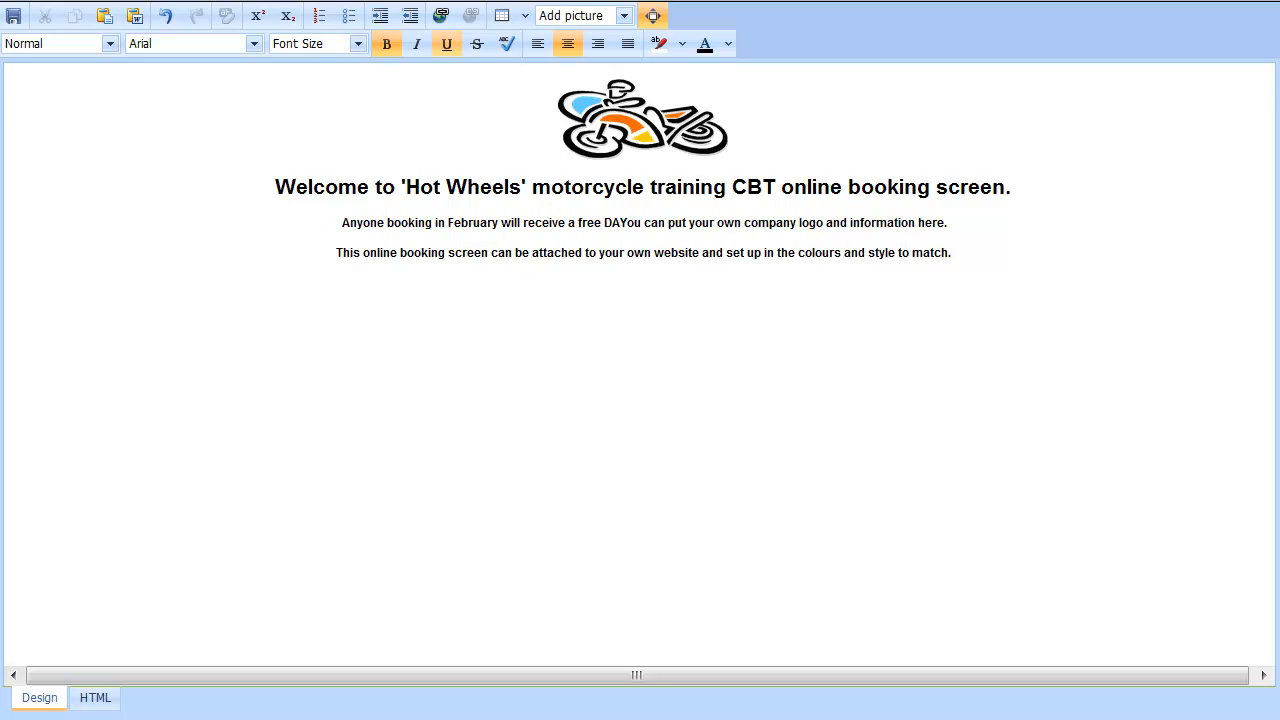
key("BackSpace")
type("SA ")
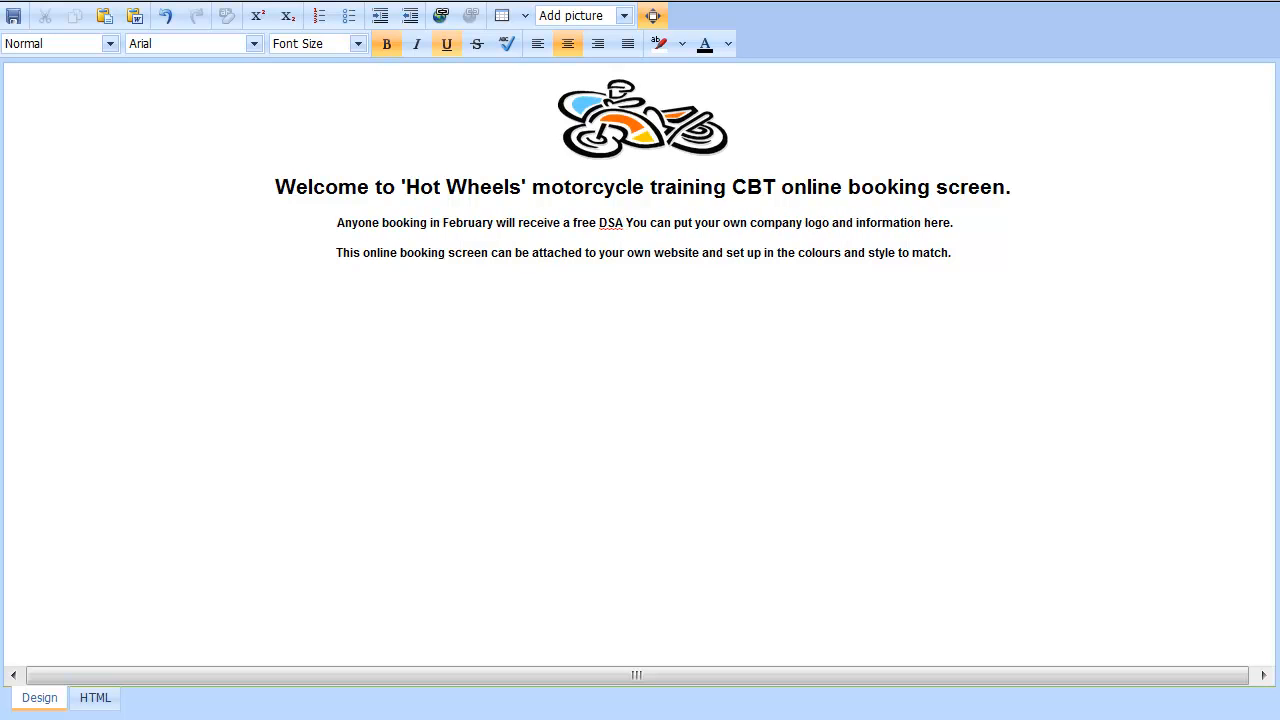
type("highway code")
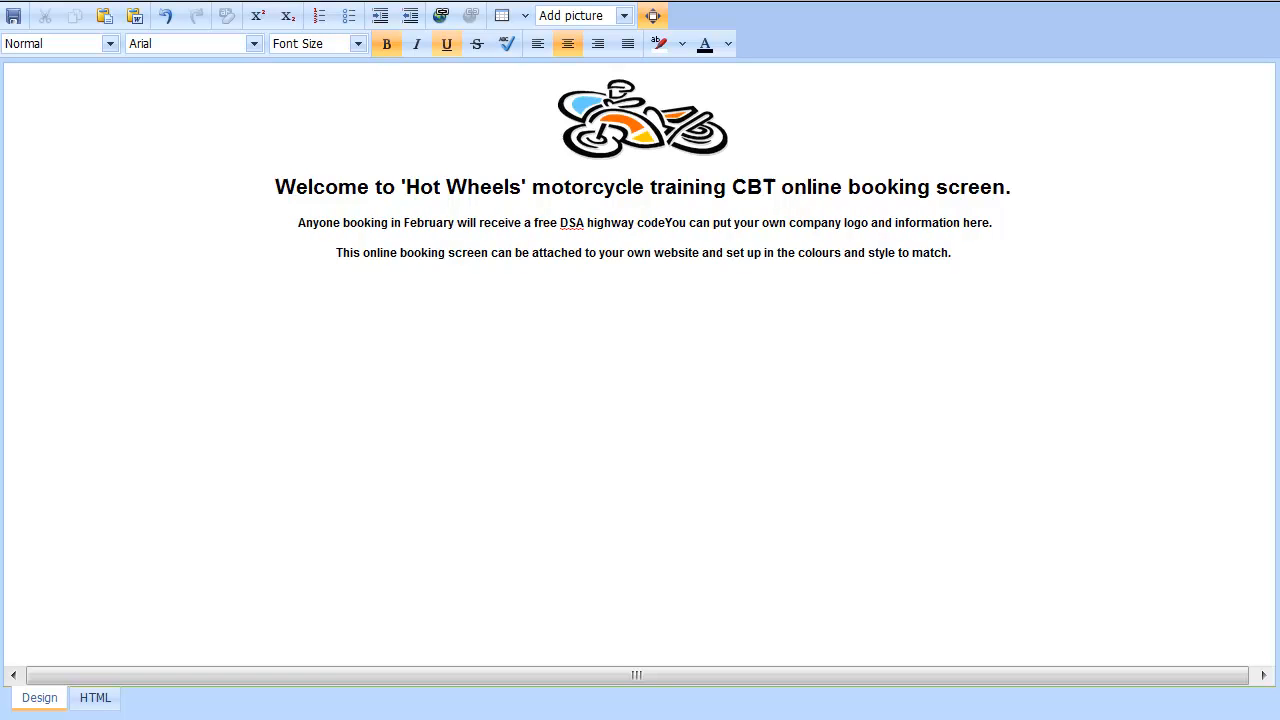
type("!!")
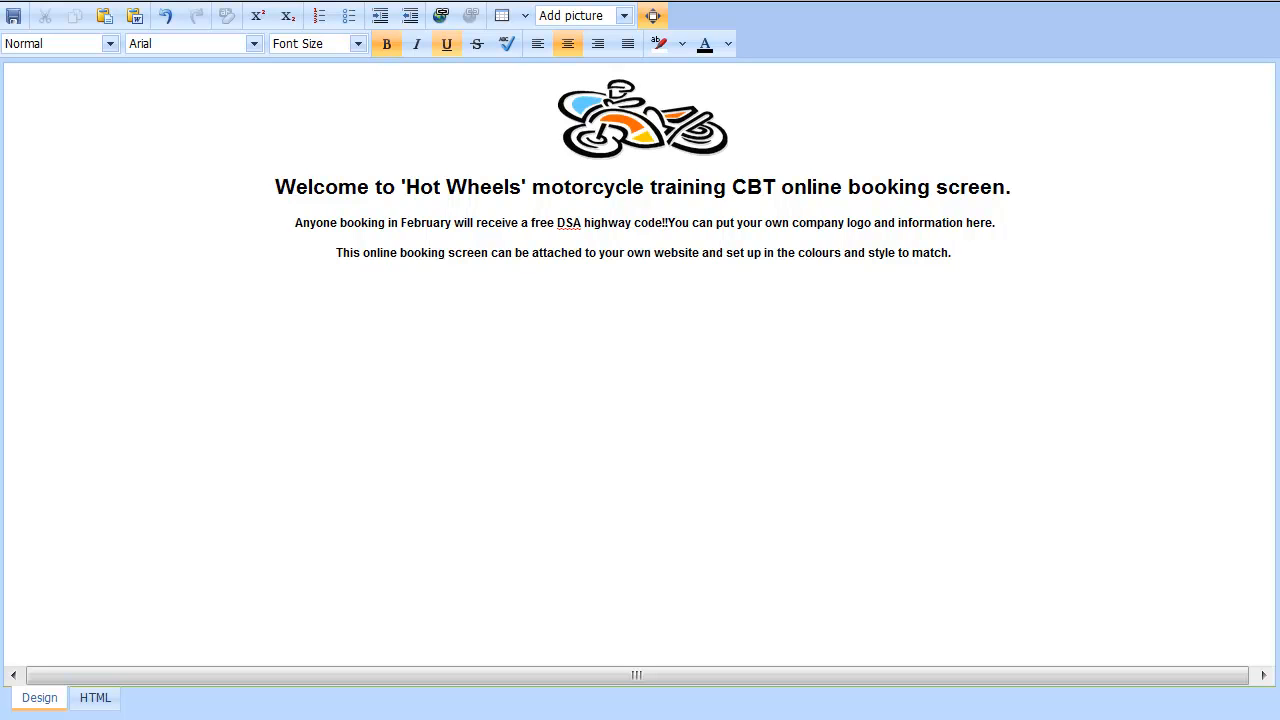
key("shift+End")
key("Delete")
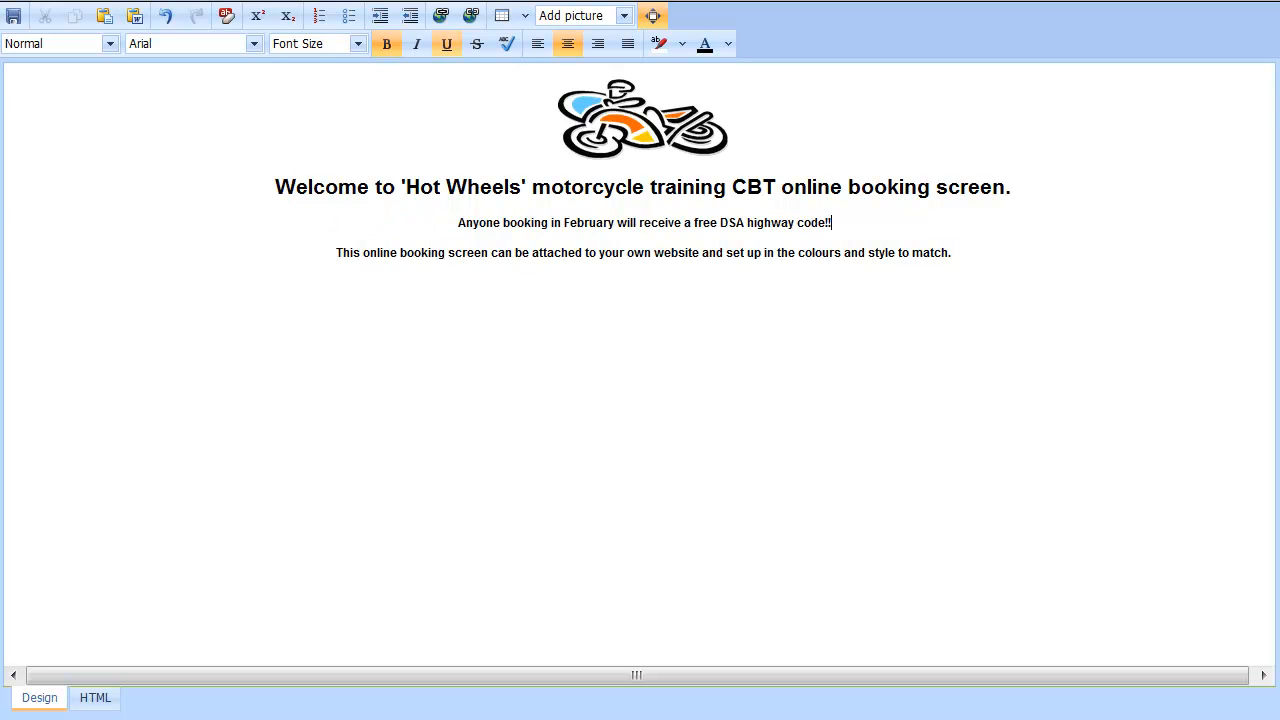
Enlarge the February offer line to 24 pt
left_click(394, 227)
left_click_drag(843, 229, 451, 222)
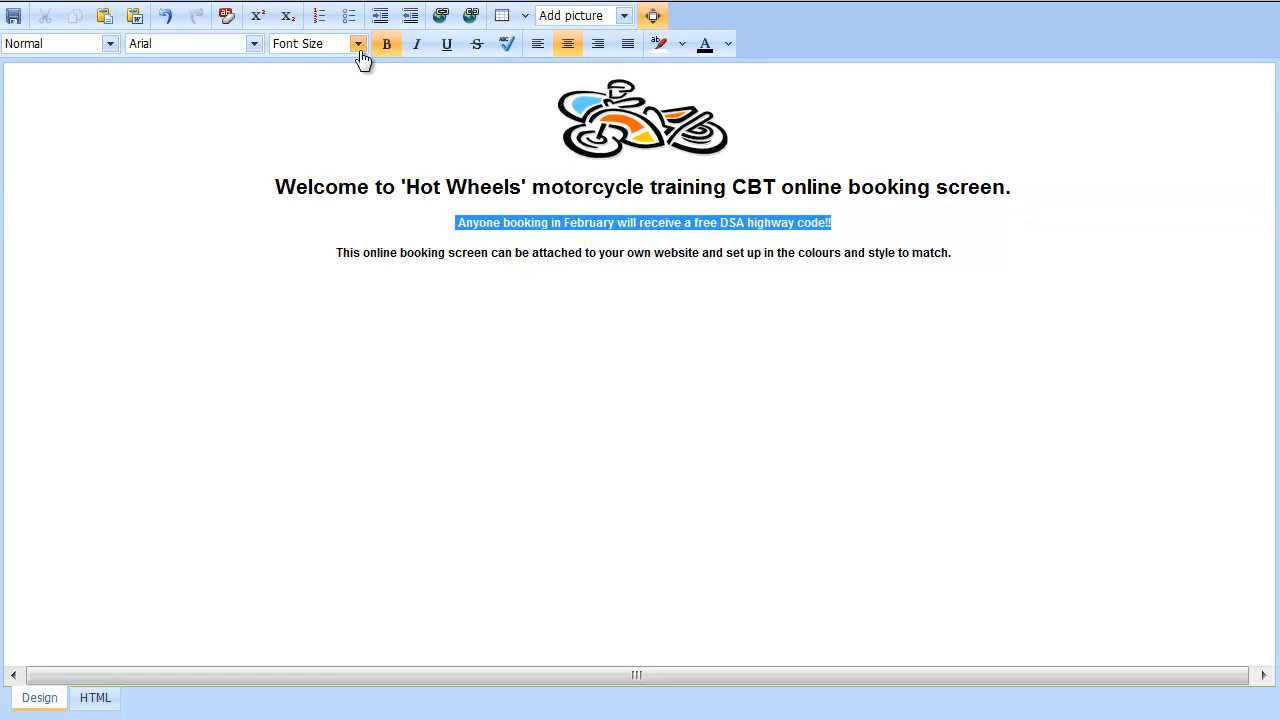
left_click(357, 44)
left_click_drag(357, 105, 360, 148)
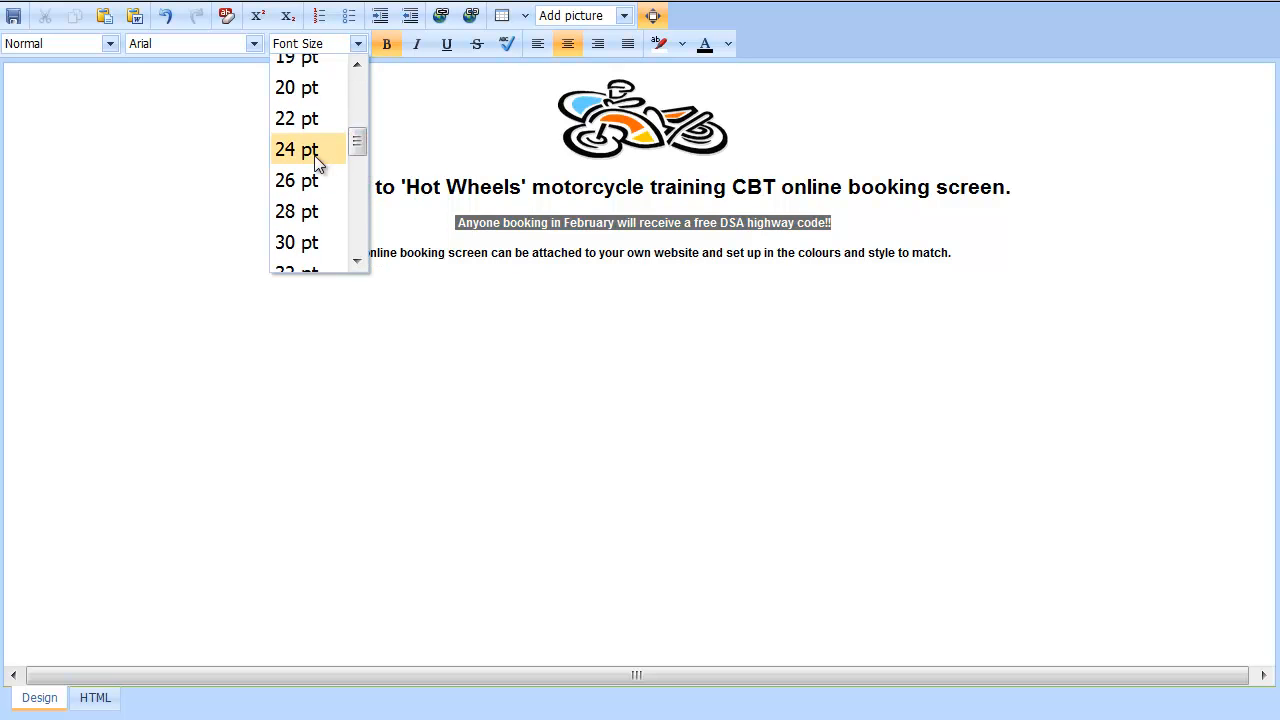
left_click(318, 152)
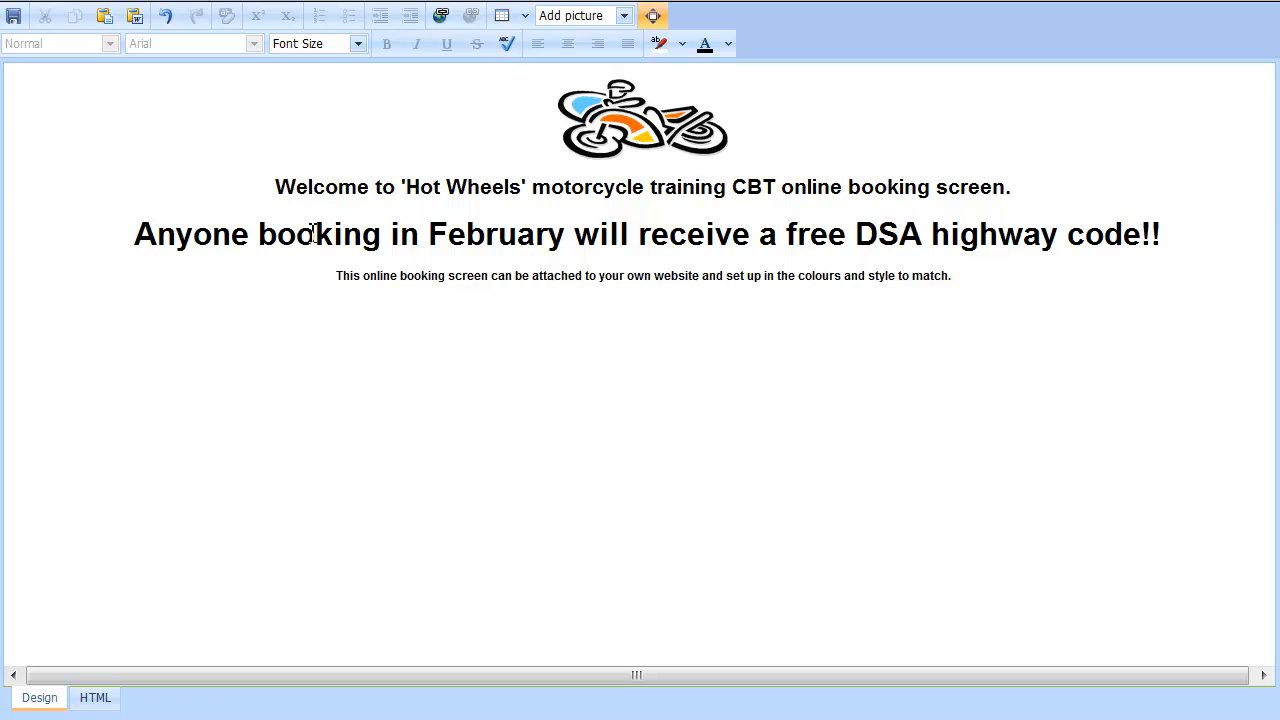
Reduce the February offer line to 20 pt
left_click(150, 232)
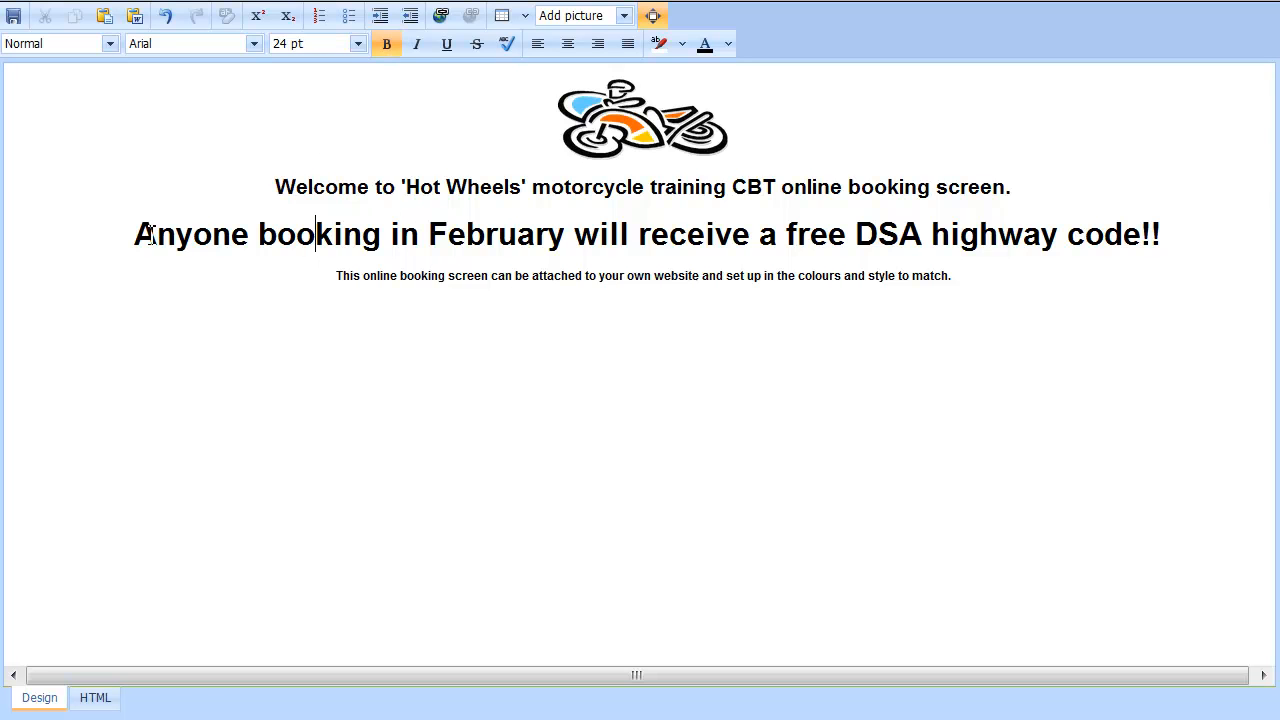
key("Home")
key("shift+End")
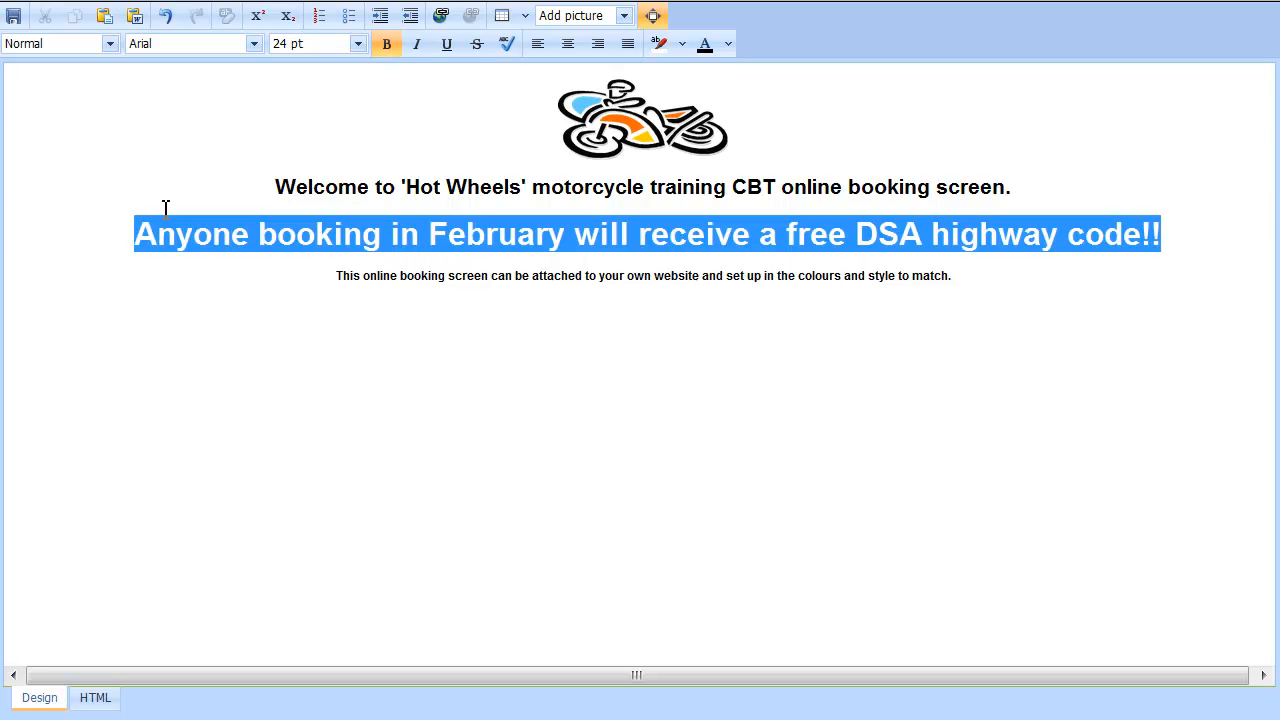
left_click(357, 44)
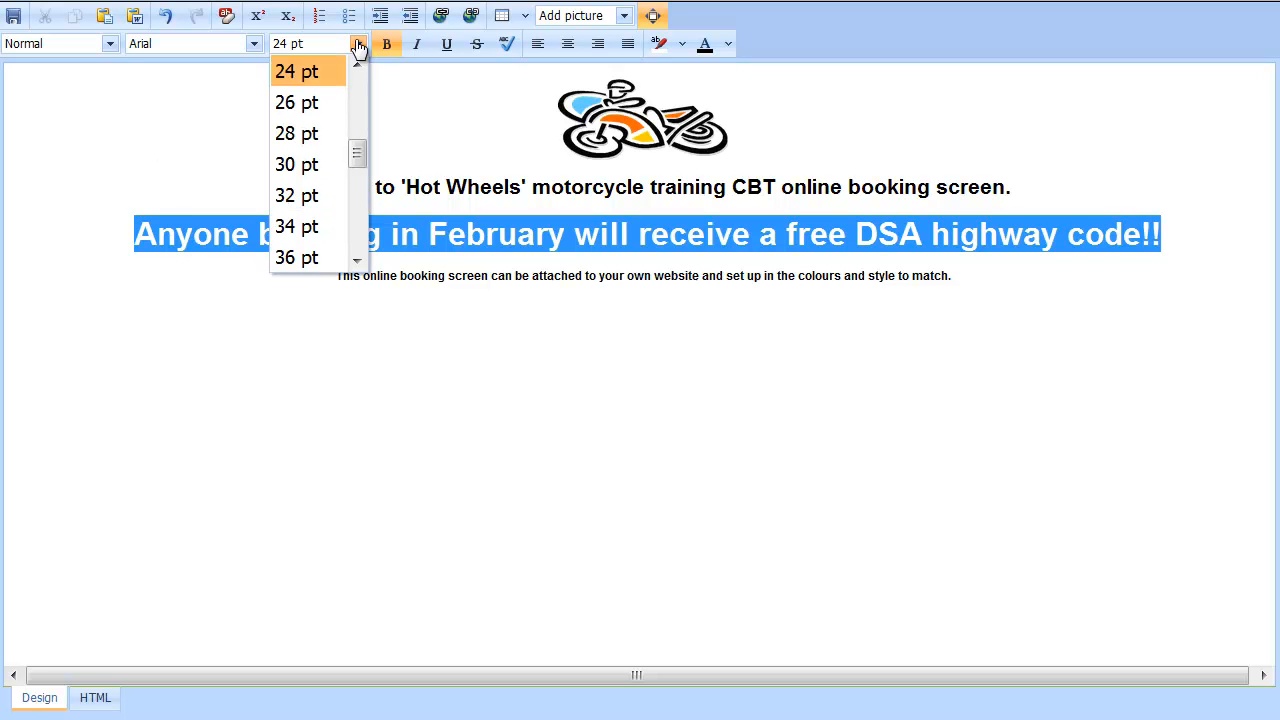
left_click(357, 65)
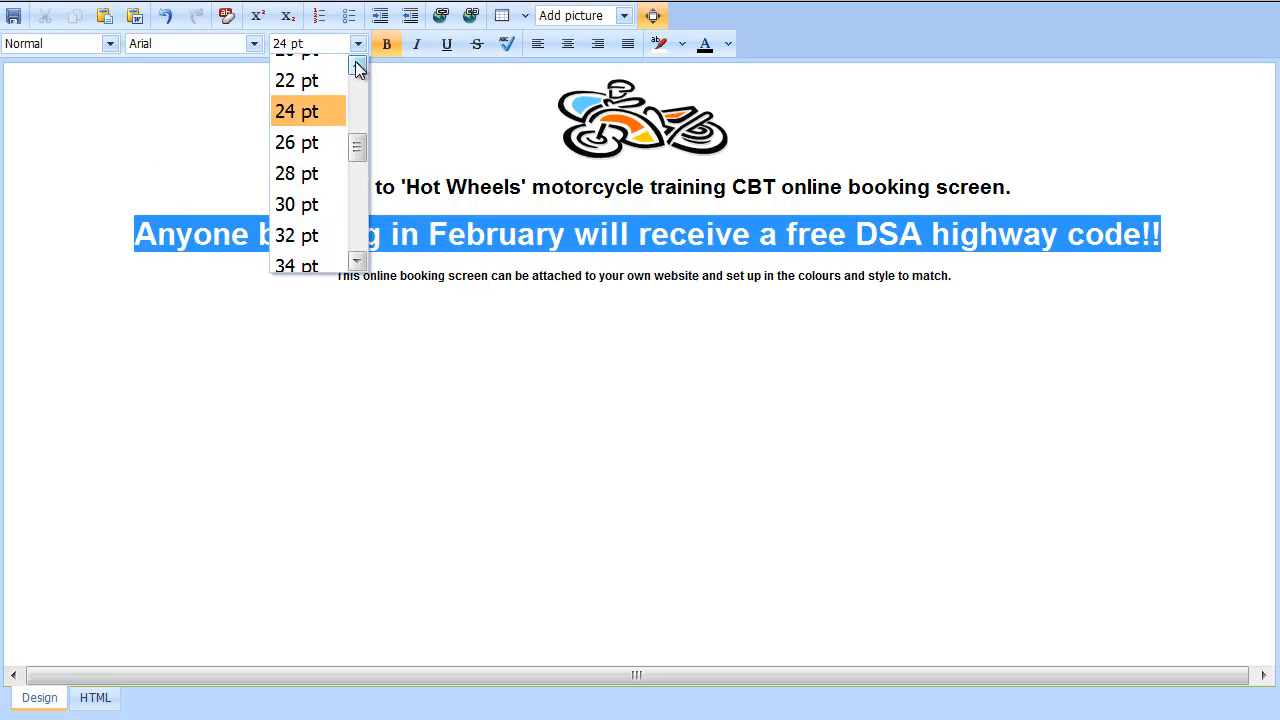
left_click(299, 128)
left_click(200, 234)
left_click_drag(200, 234, 1109, 226)
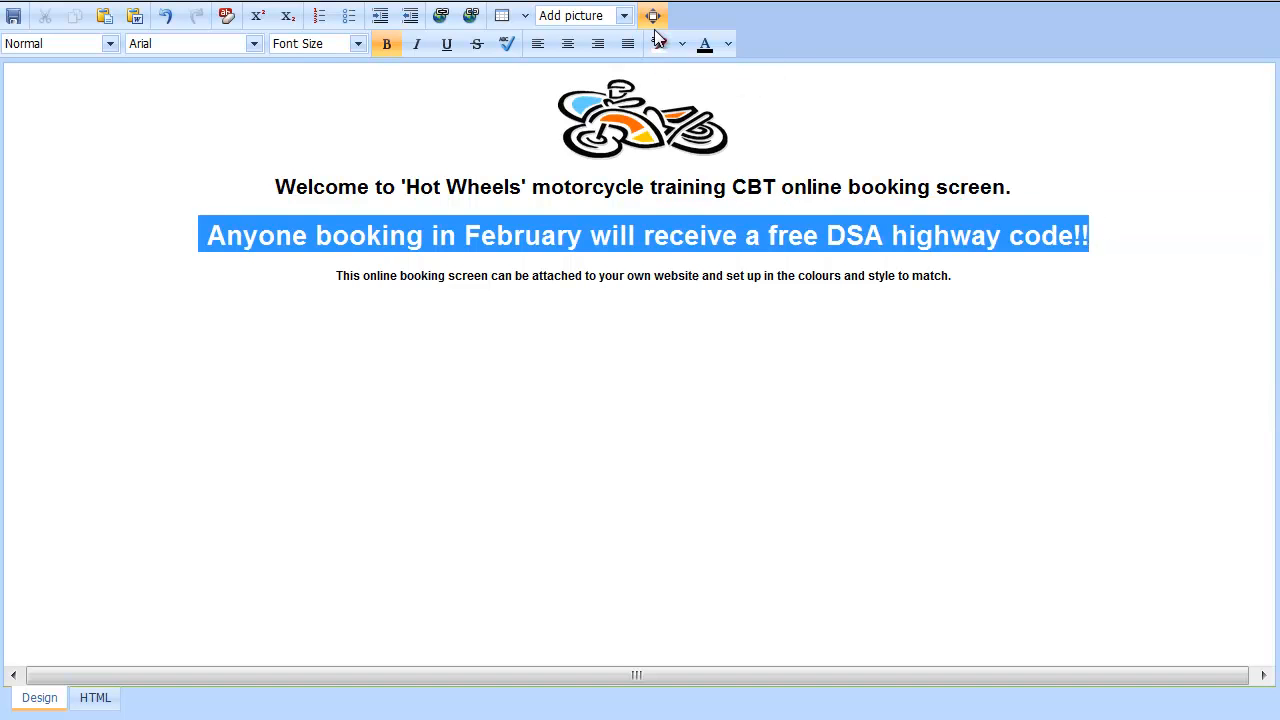
Colour the February free DSA highway code line orange
left_click(726, 46)
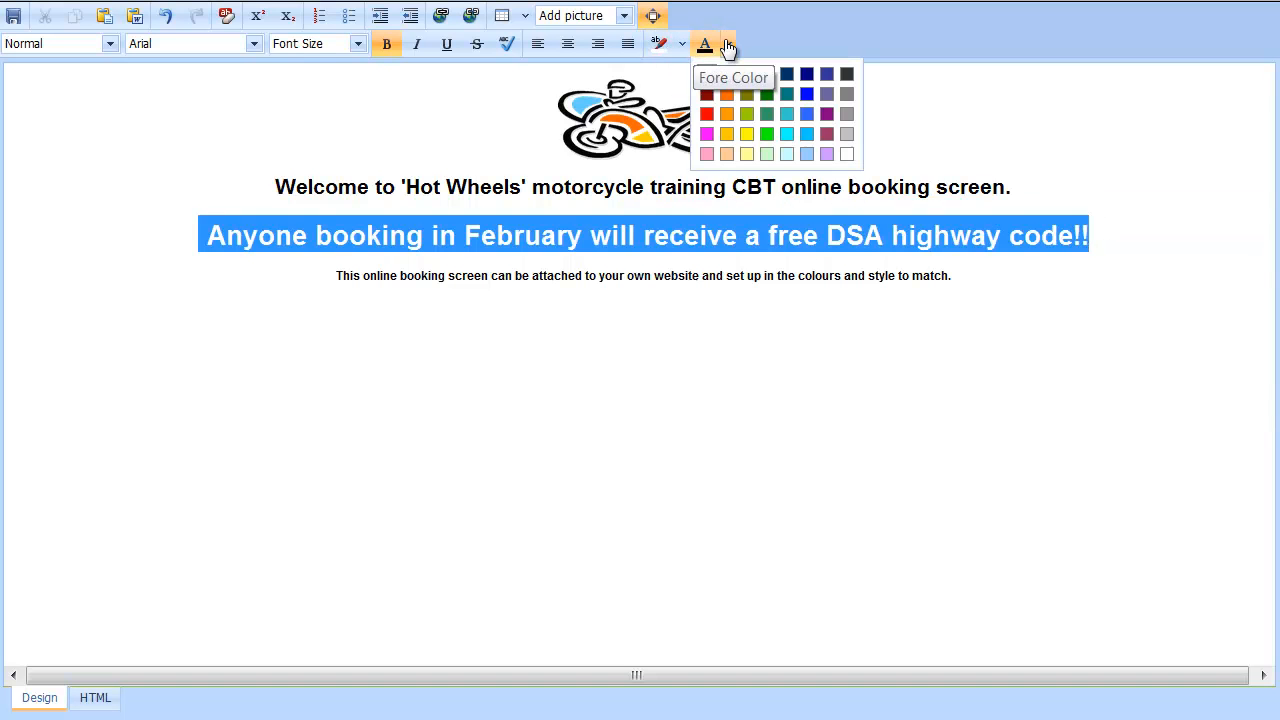
left_click(727, 94)
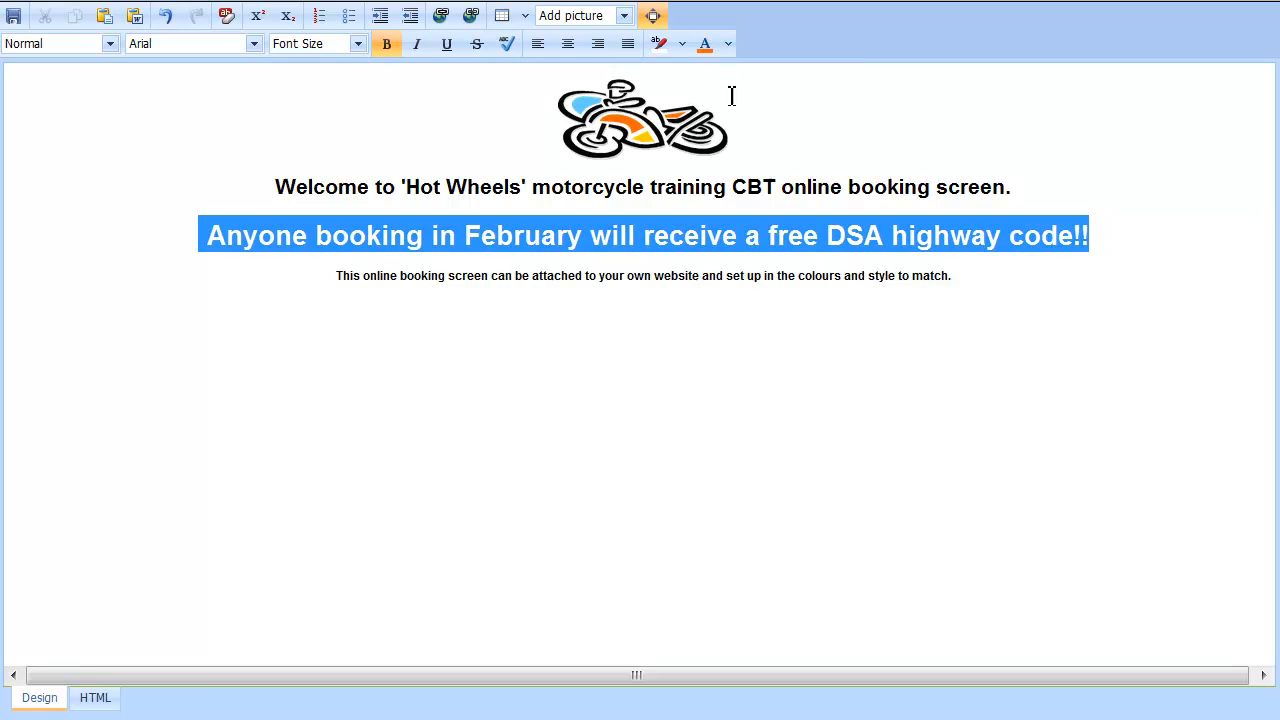
left_click(731, 187)
left_click(697, 281)
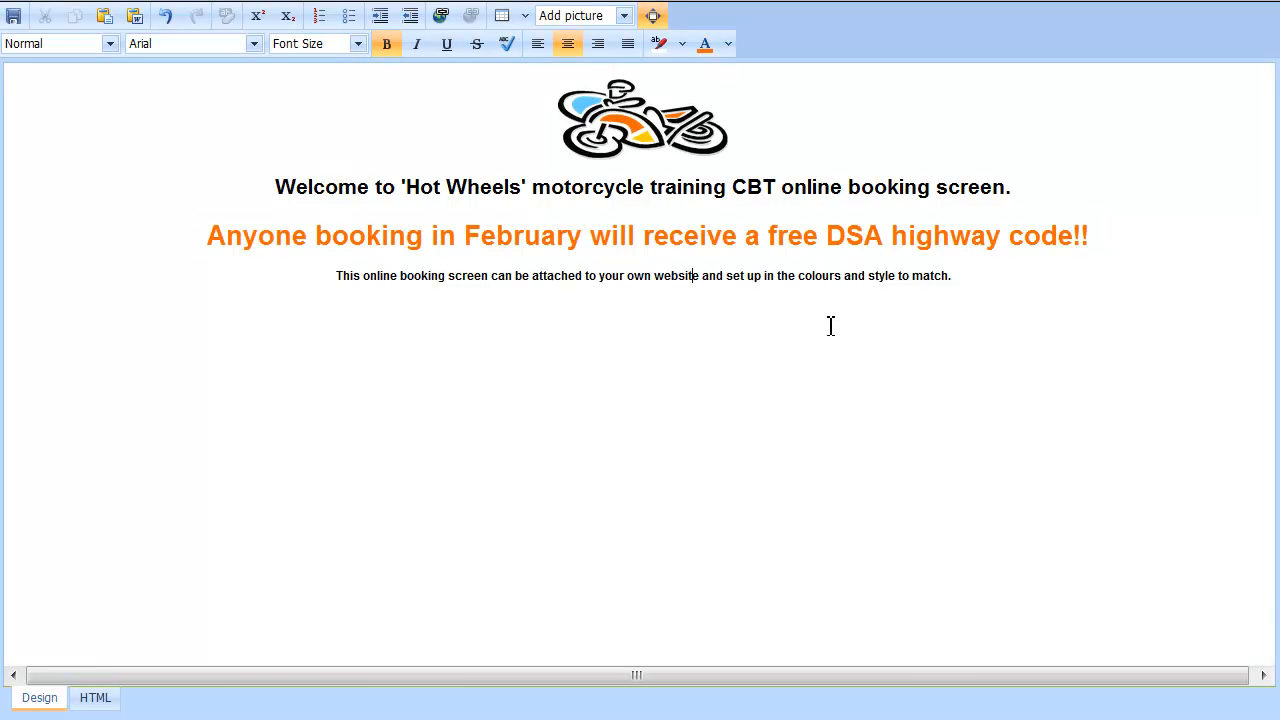
left_click(750, 192)
left_click(716, 285)
Save the welcome text and keep Show booking options and Select only one as Yes
left_click(652, 18)
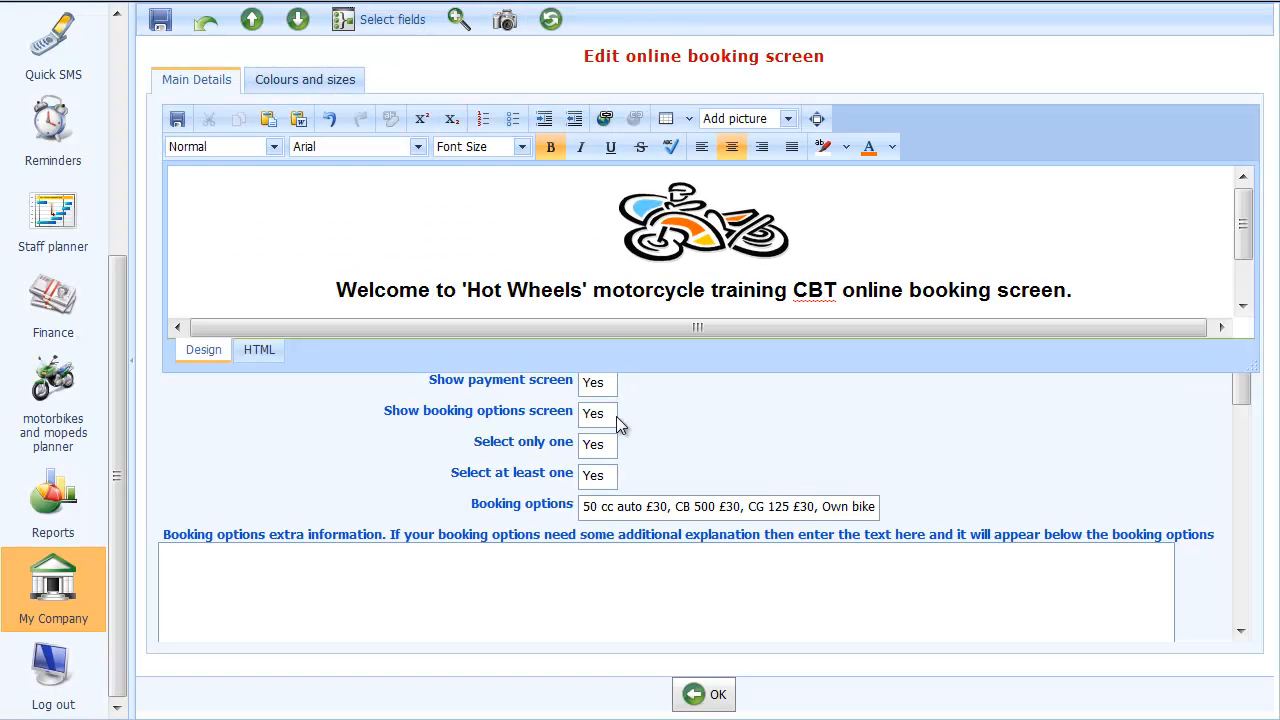
left_click(177, 119)
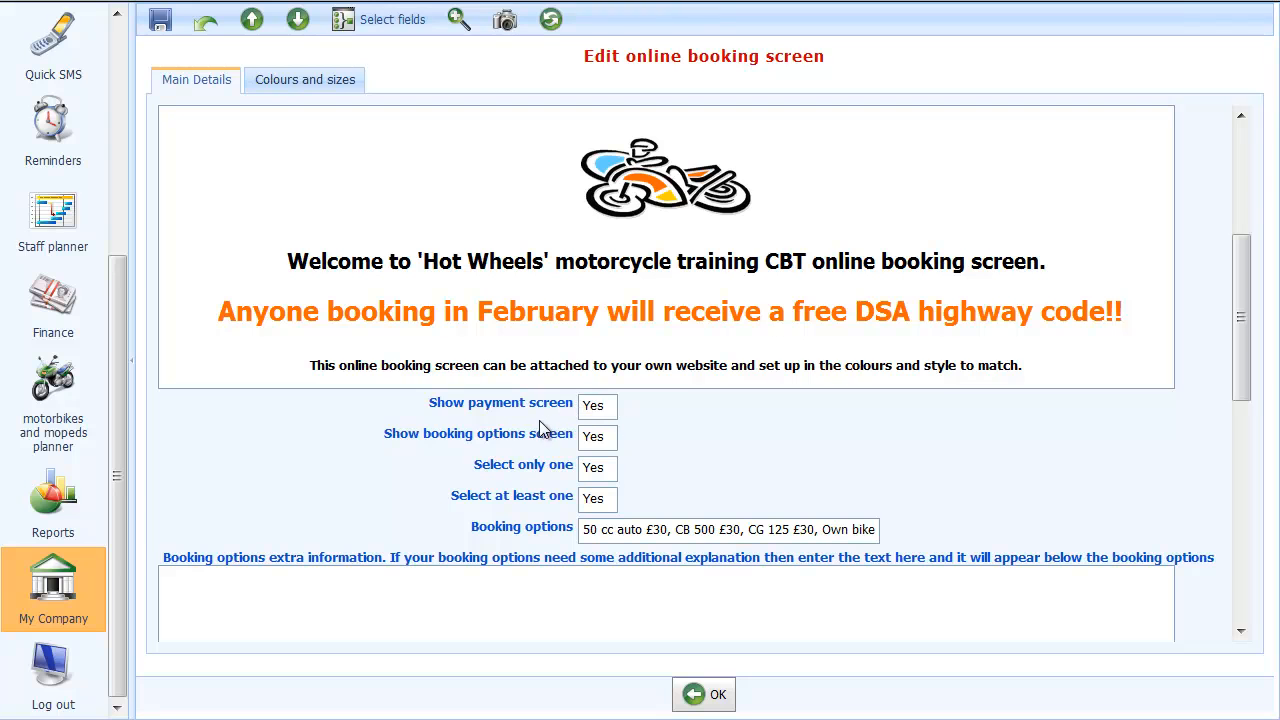
left_click(590, 438)
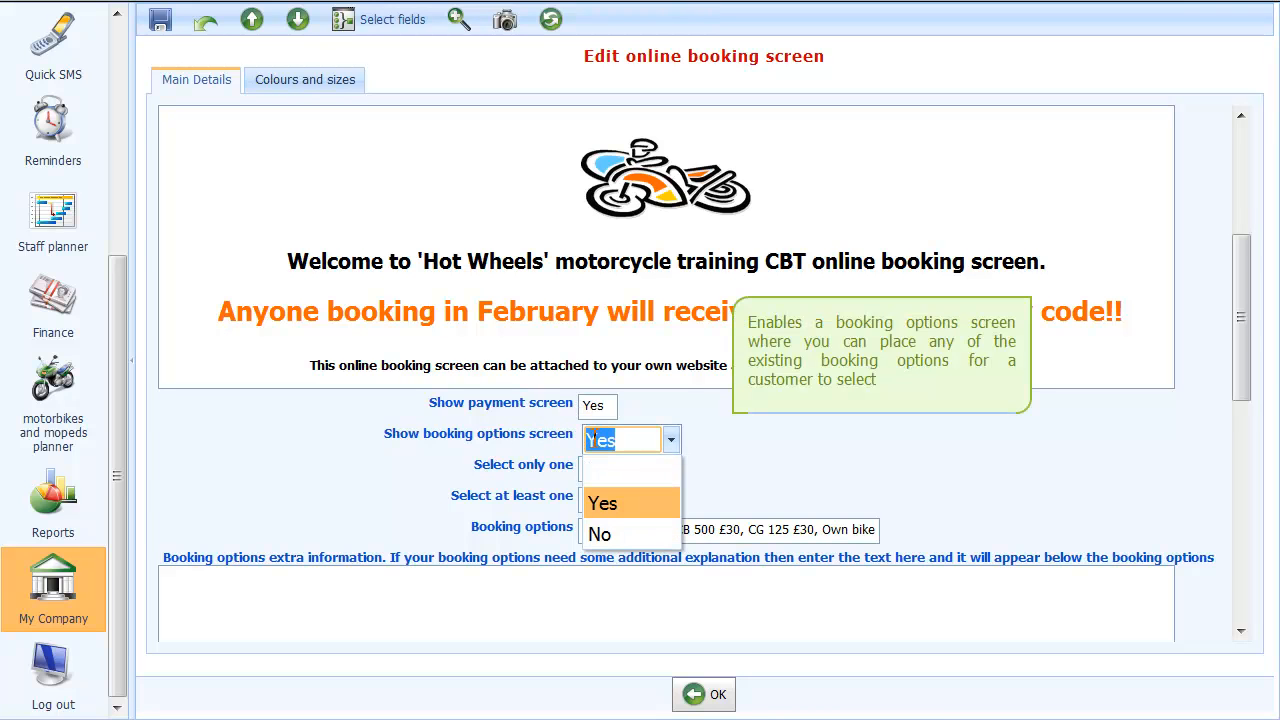
key("Tab")
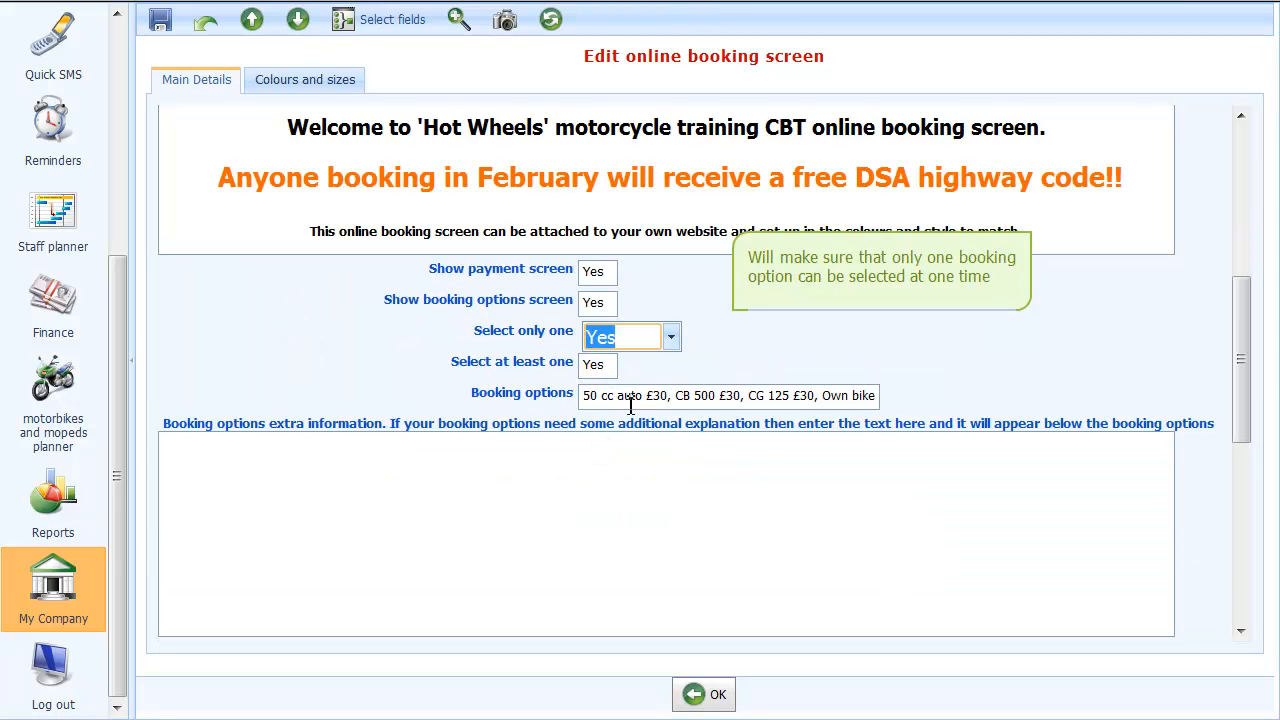
Uncheck CB 500, leaving 50 cc auto, CG 125 and Own bike as booking options
left_click(630, 404)
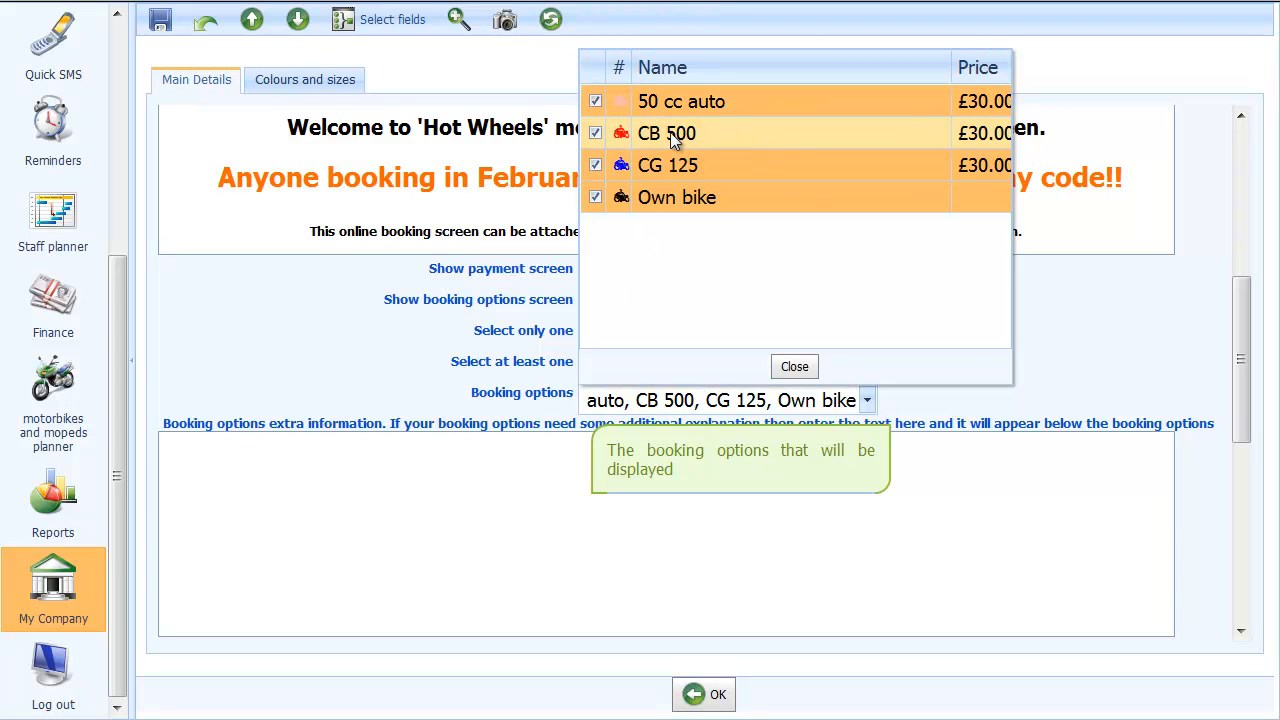
left_click(595, 133)
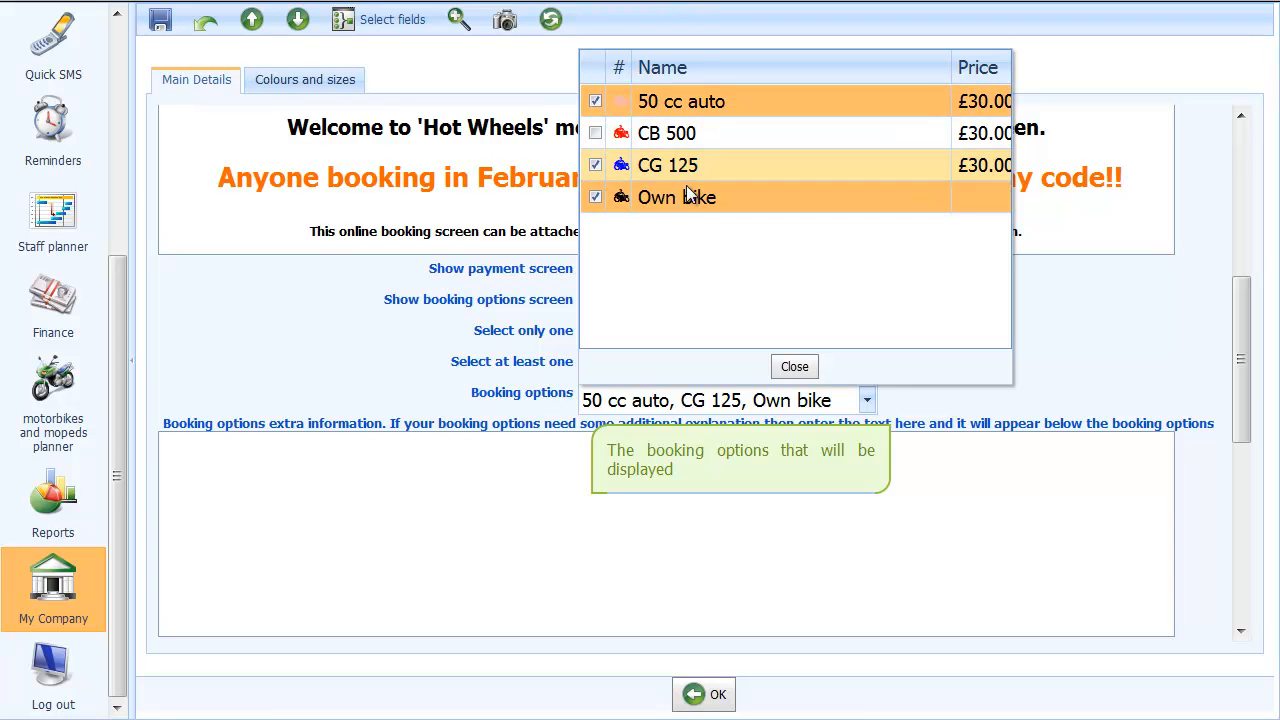
left_click(794, 366)
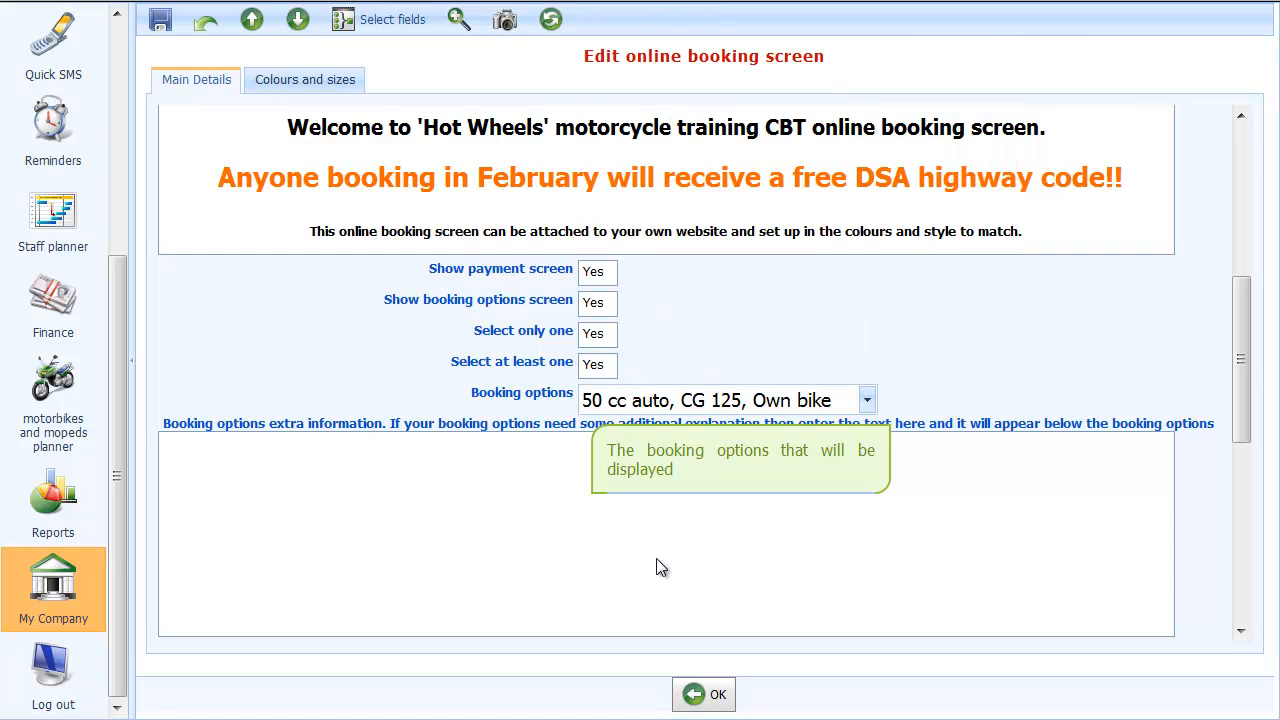
Leave the booking options extra information empty and open the disclaimer contents full-window
left_click(476, 505)
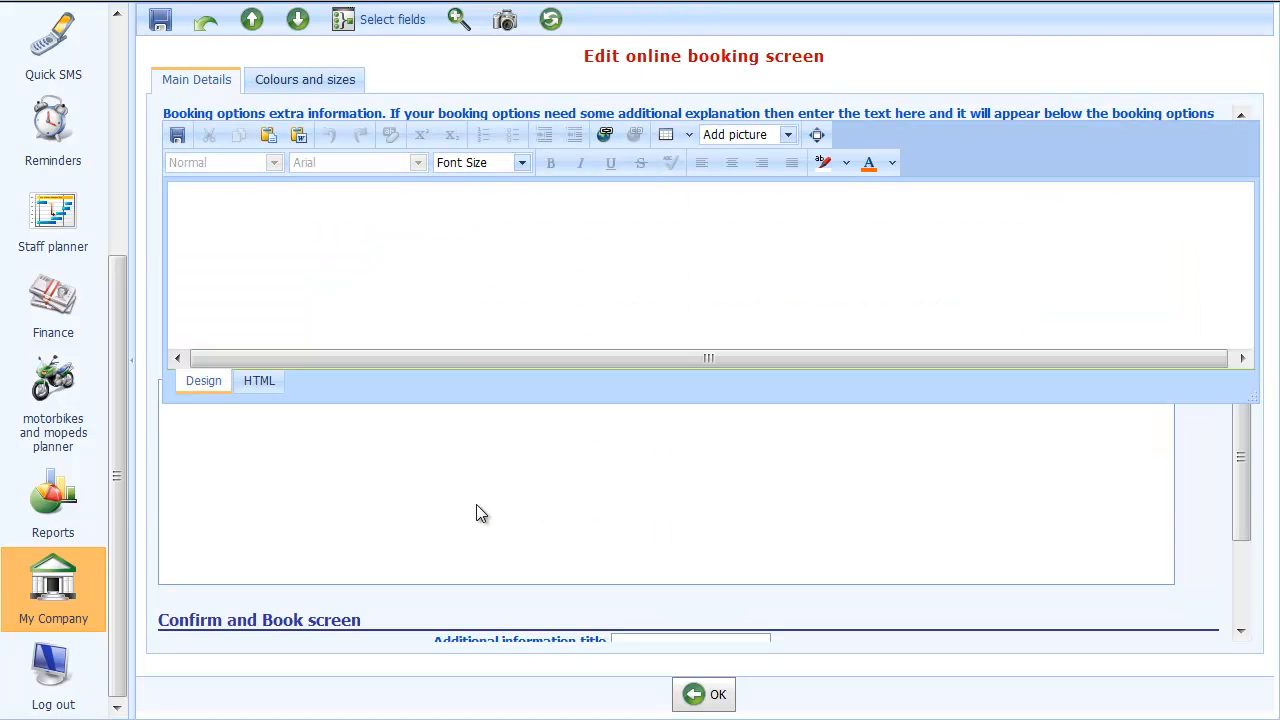
left_click(271, 200)
left_click(177, 135)
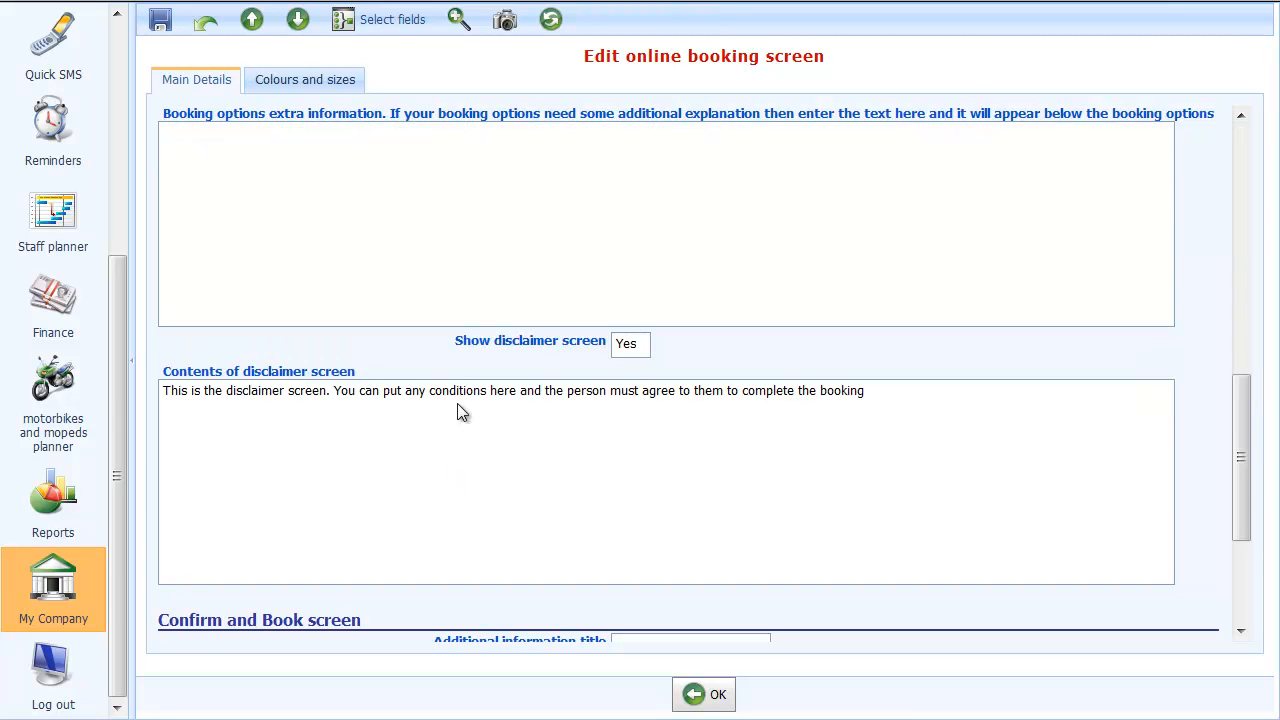
left_click(584, 474)
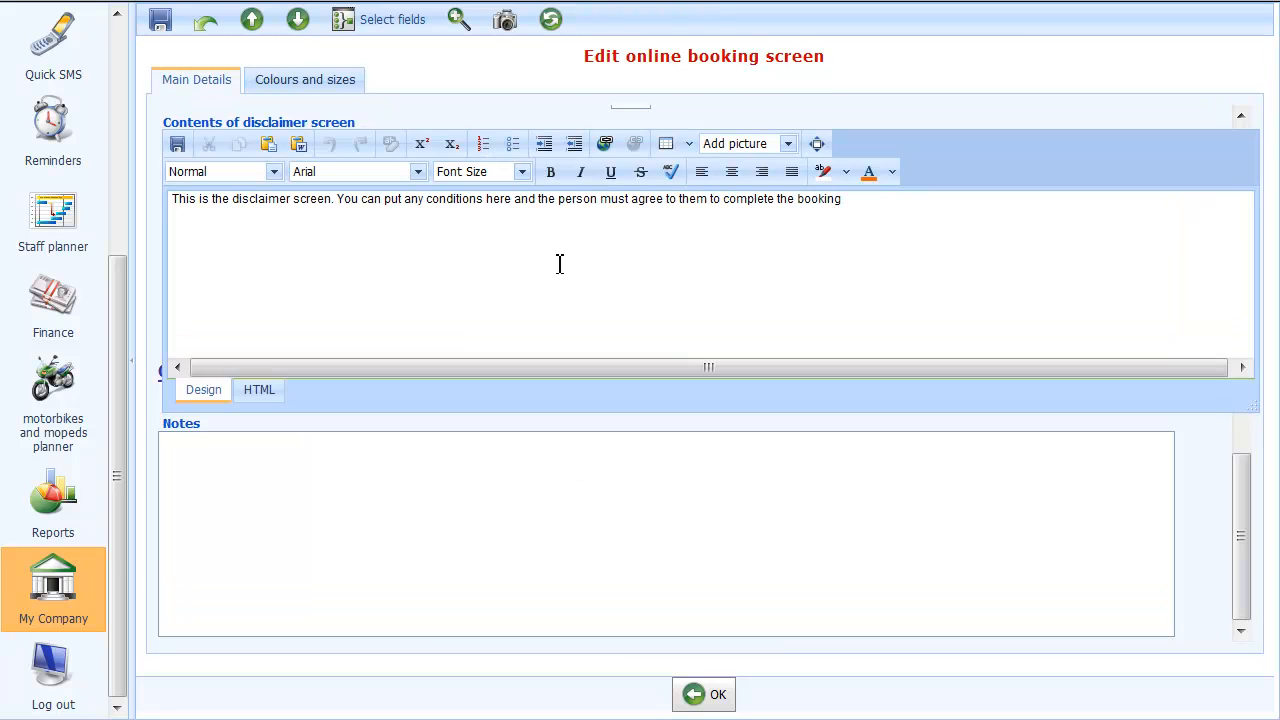
left_click(815, 145)
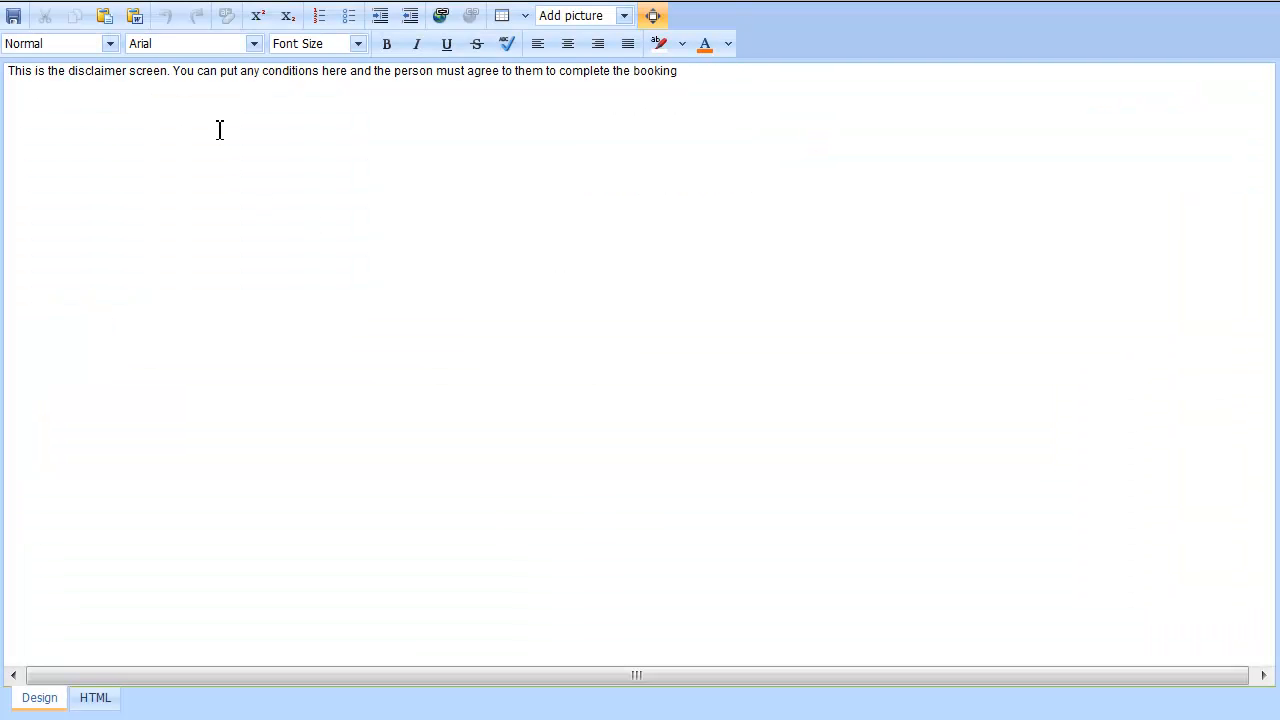
Add 'If you do not turn up you will loose your entire payment' as a 14 pt first line
left_click(218, 72)
key("Return")
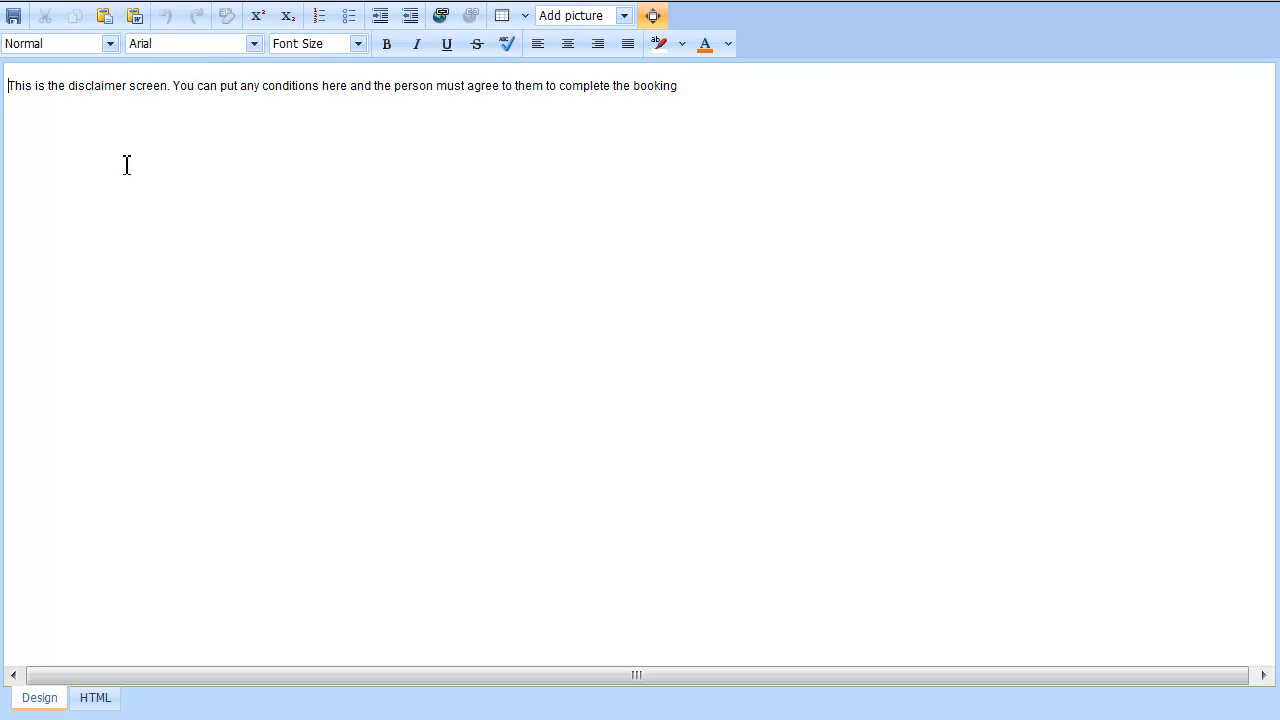
type("If you do not turn up you wi")
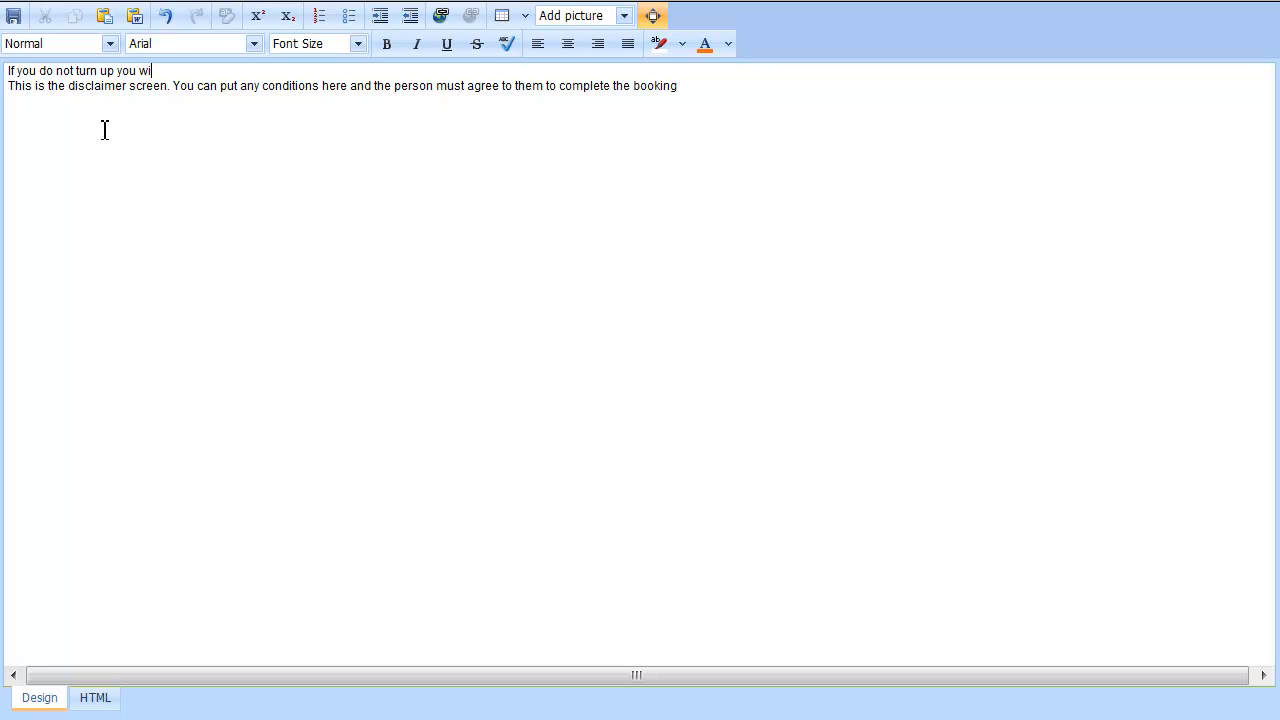
type("ll loose your entire payment")
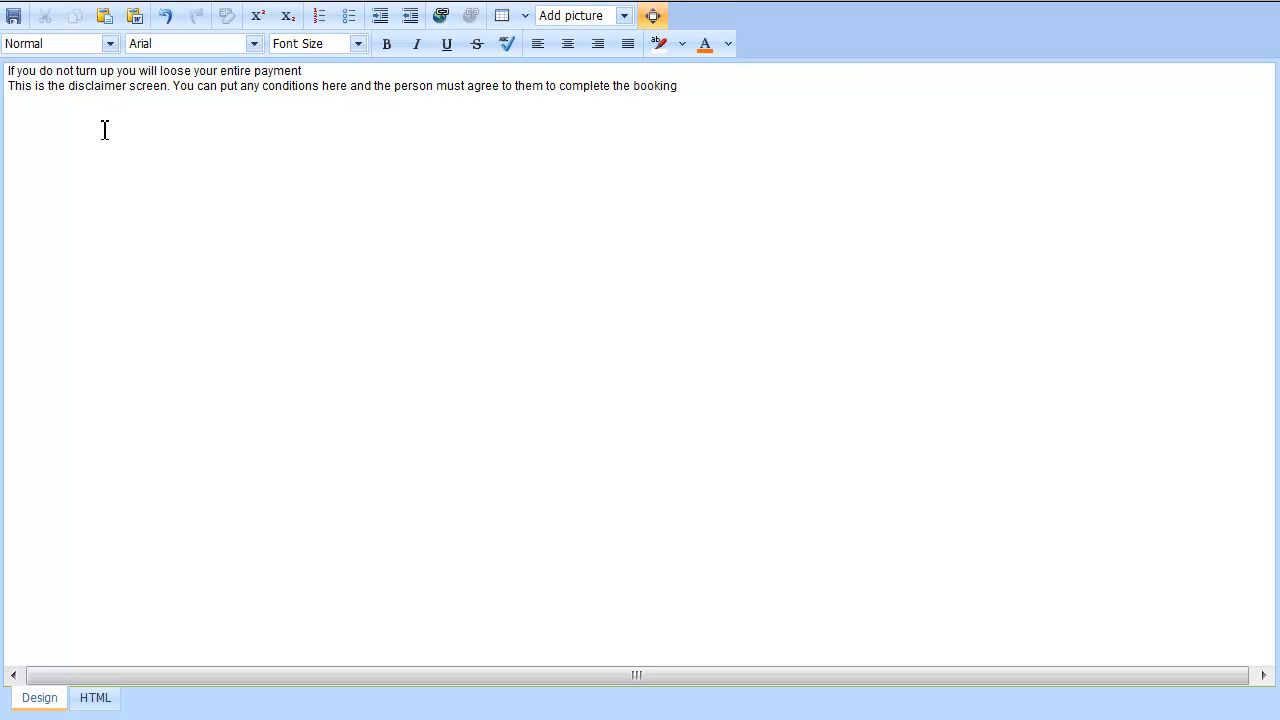
key("shift+Home")
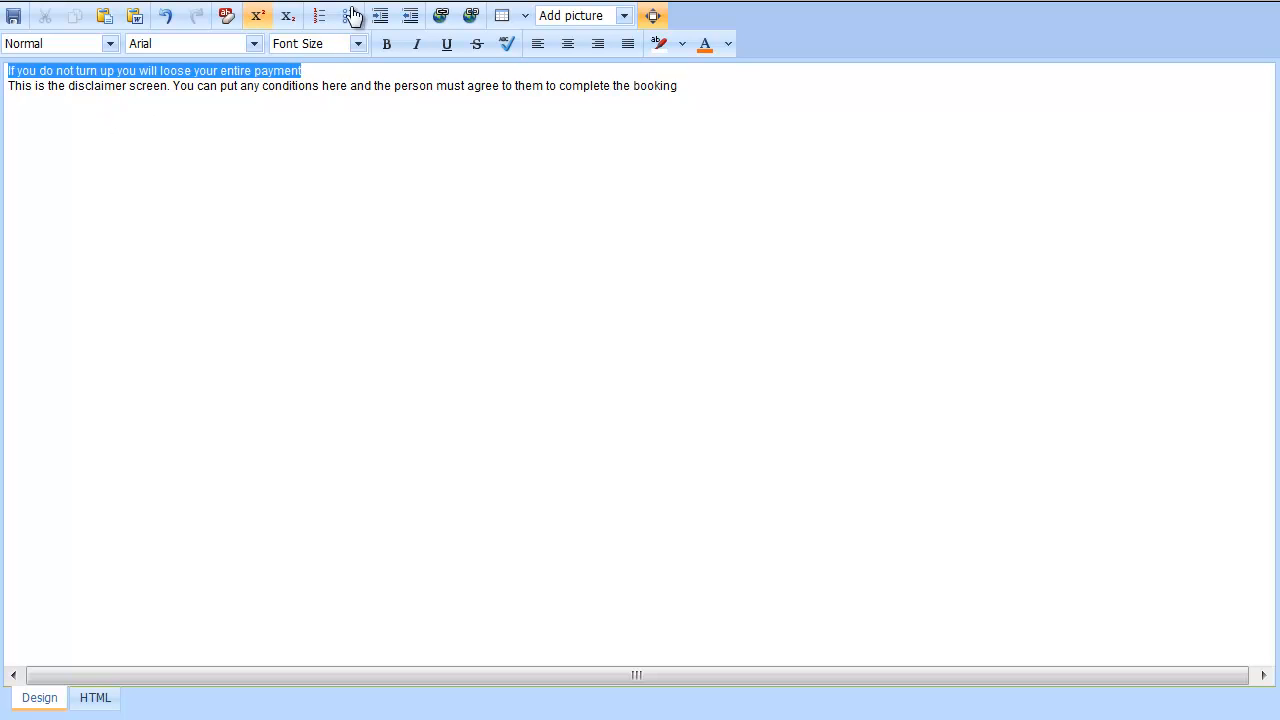
left_click(358, 45)
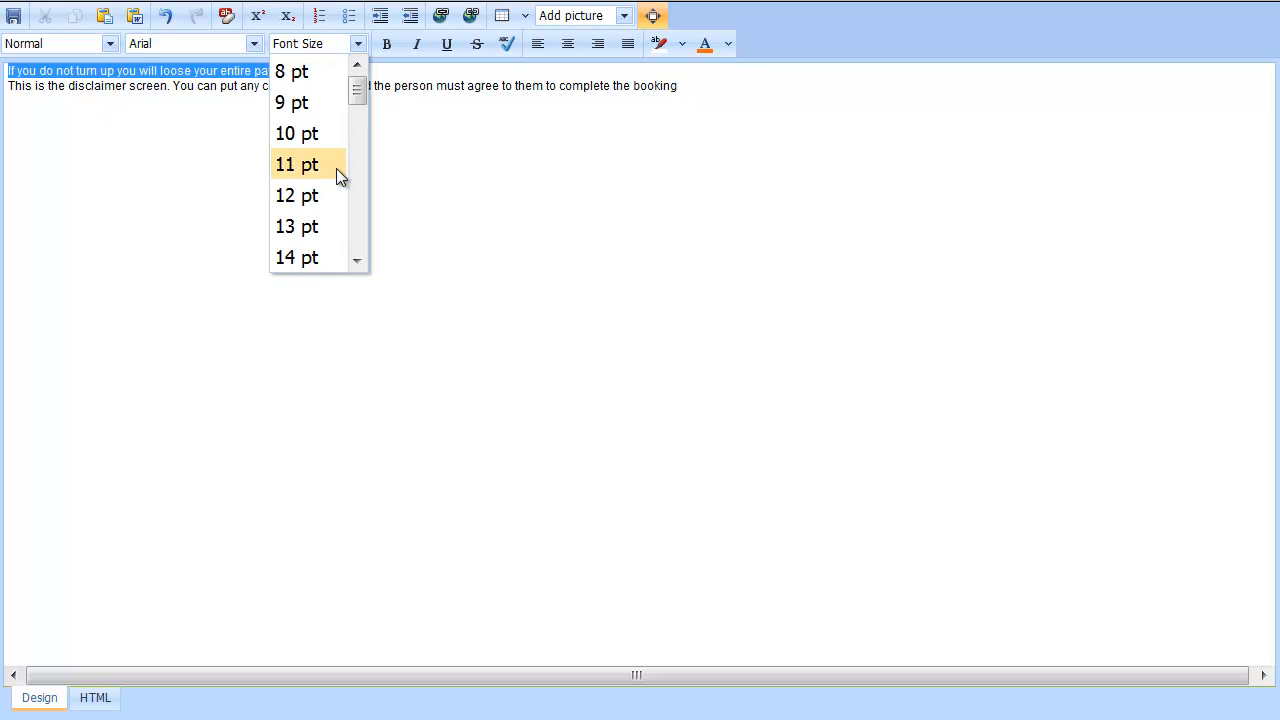
left_click(305, 258)
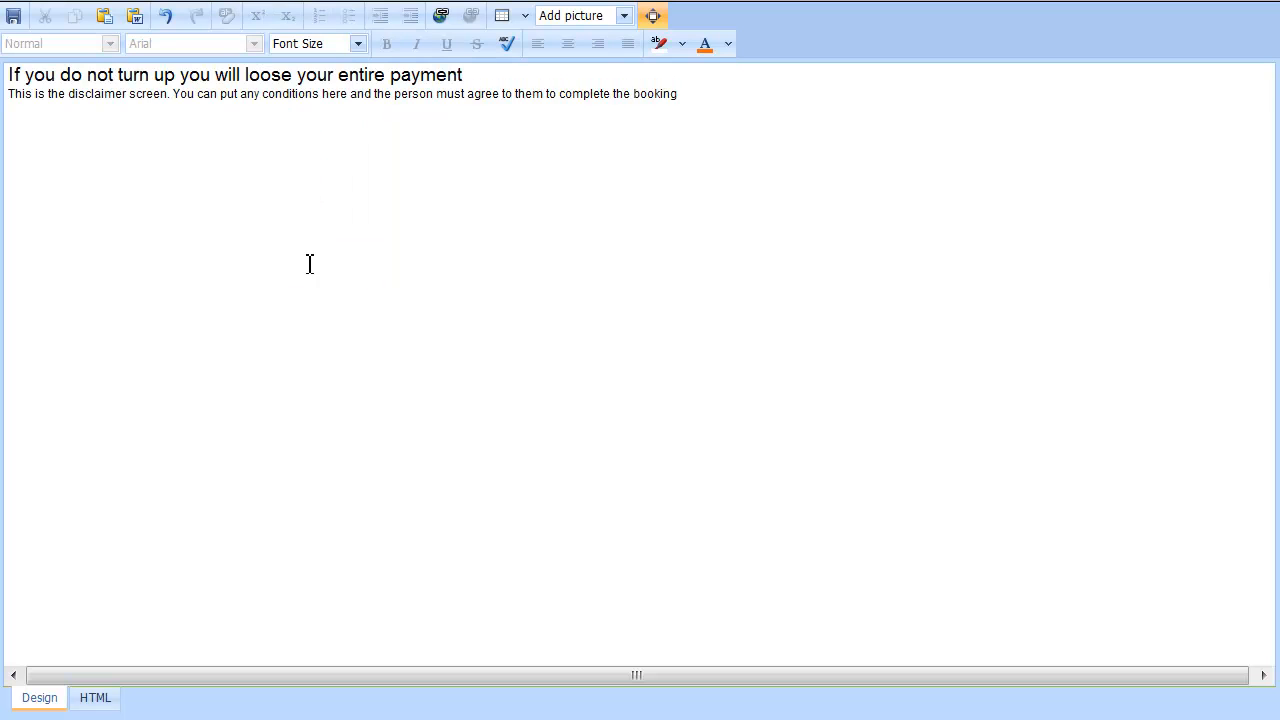
Make the no-show line bold and restore the disclaimer editor to normal size
left_click_drag(493, 75, 4, 80)
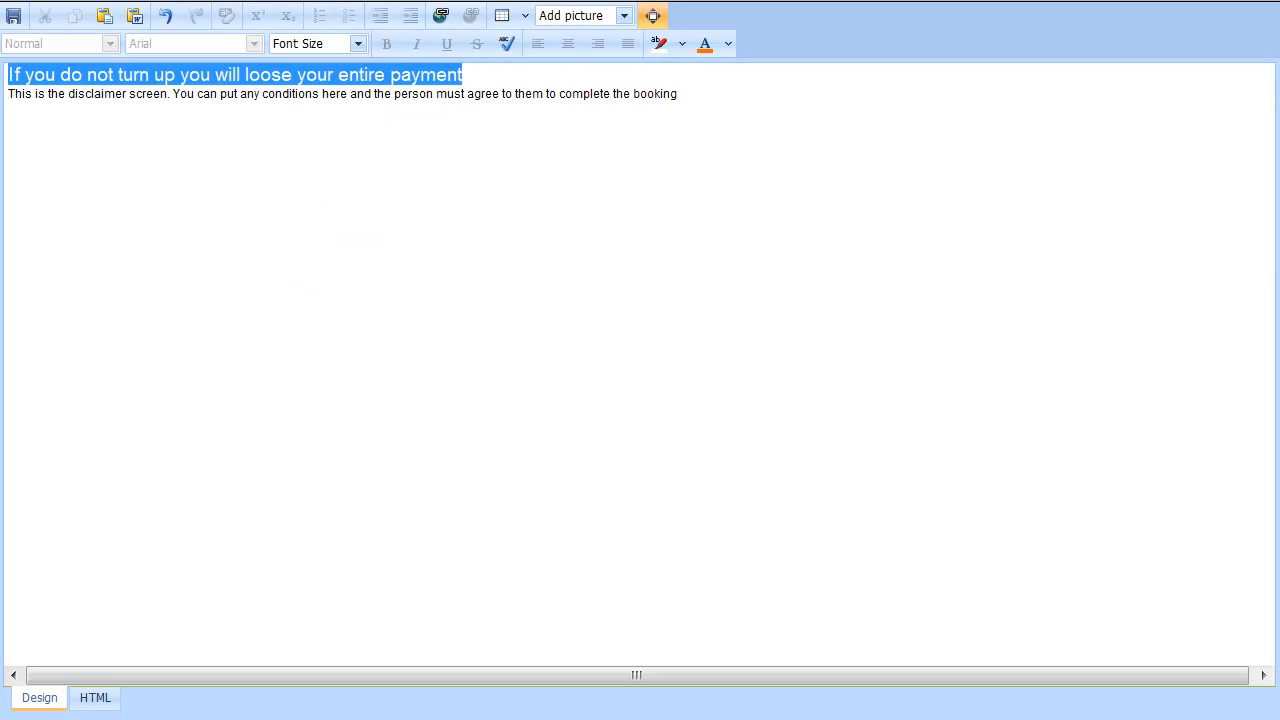
left_click(386, 44)
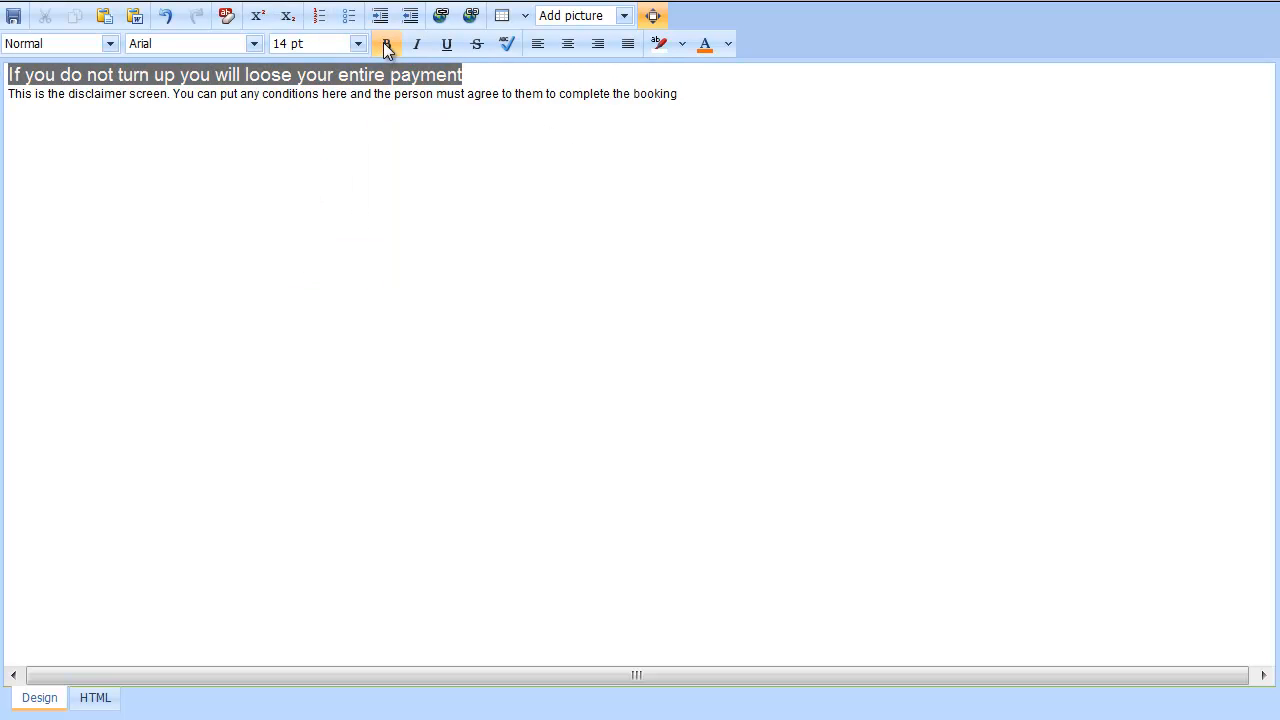
left_click(528, 77)
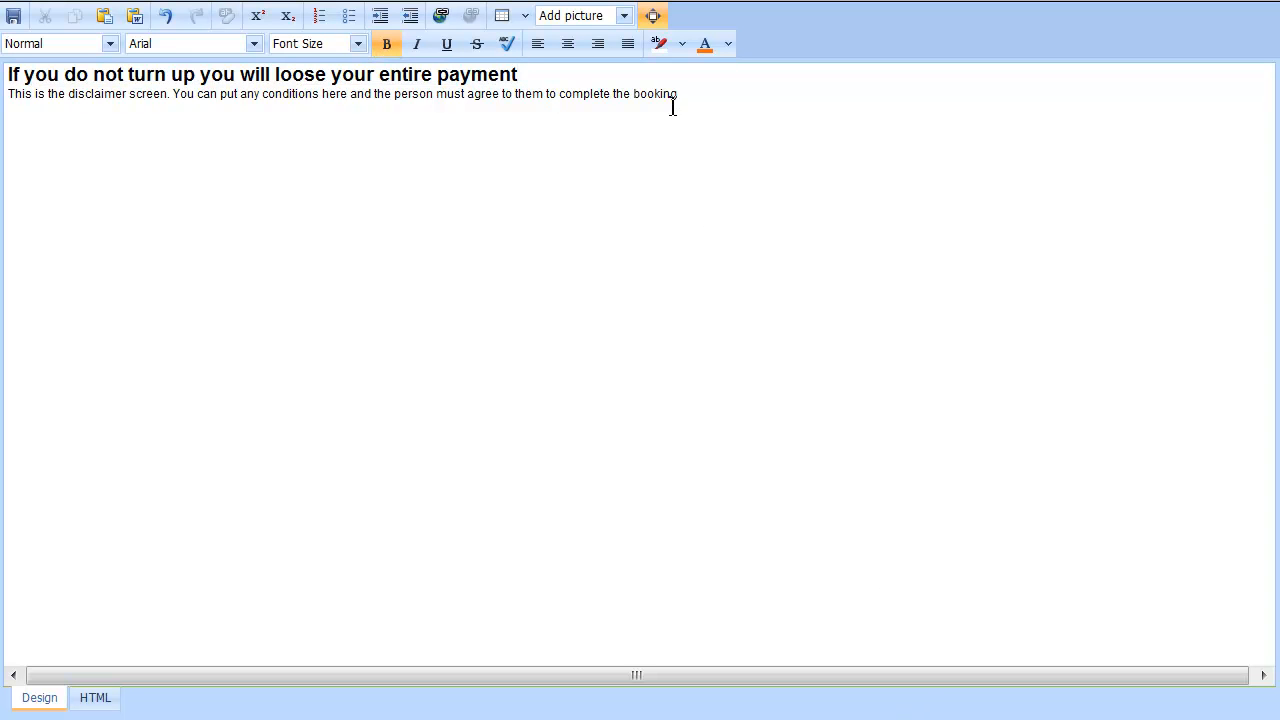
left_click(652, 15)
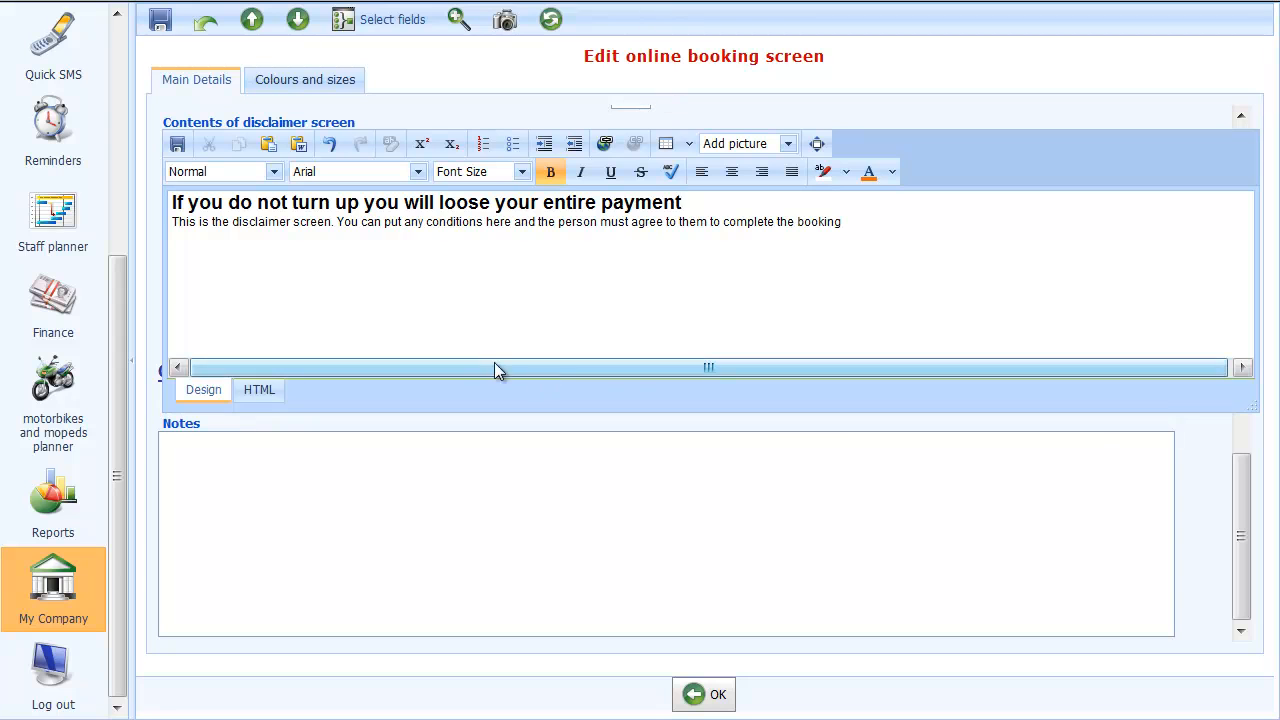
Save the bold disclaimer edit and close the booking screen editor and screens list
left_click(177, 143)
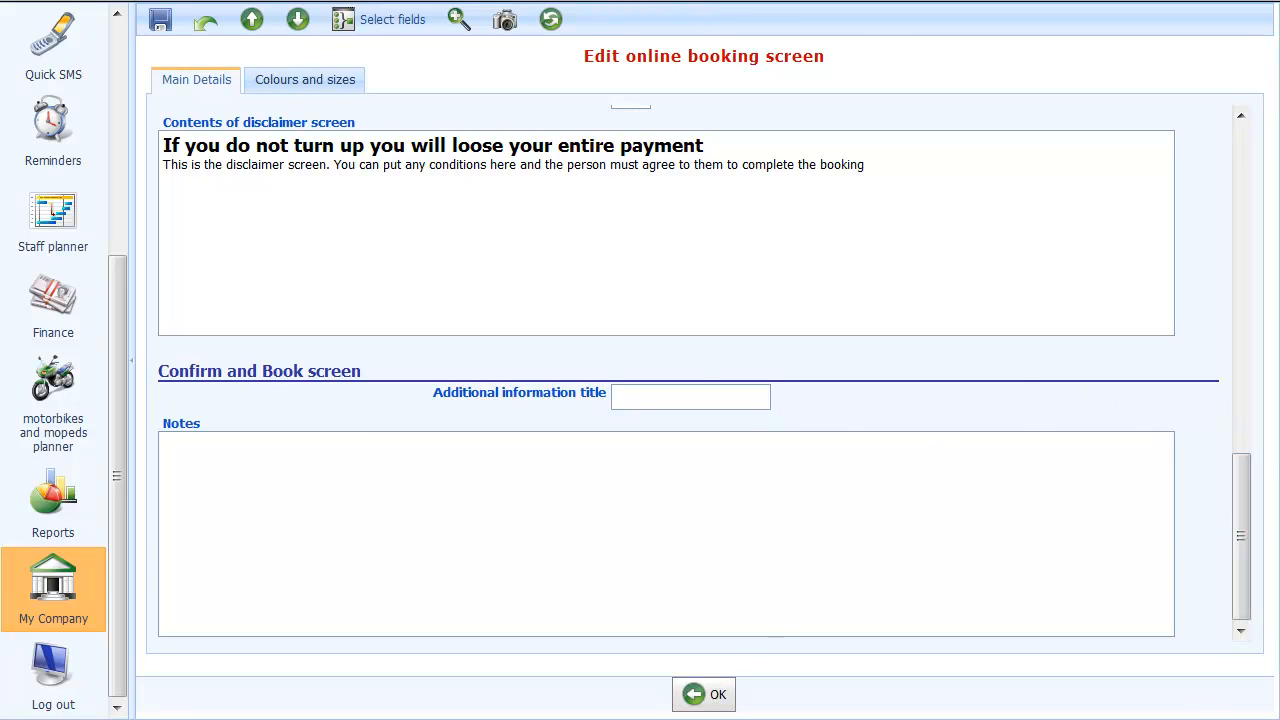
left_click(712, 699)
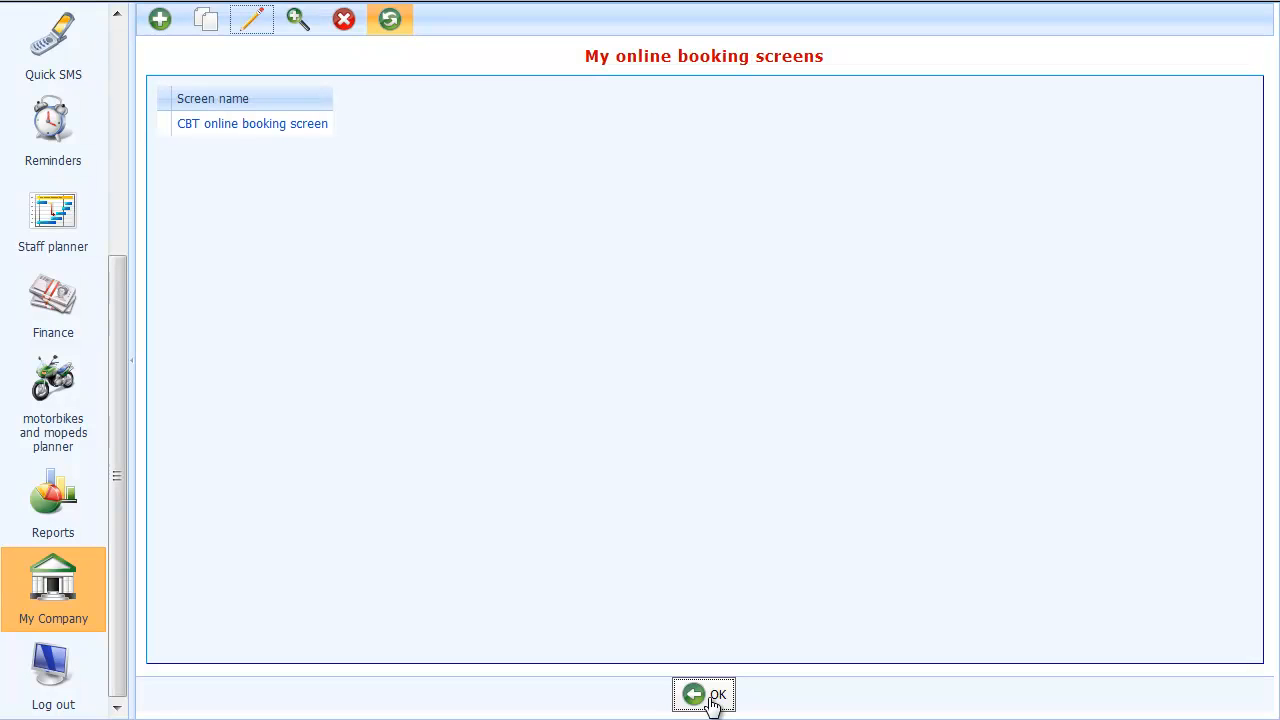
left_click(712, 703)
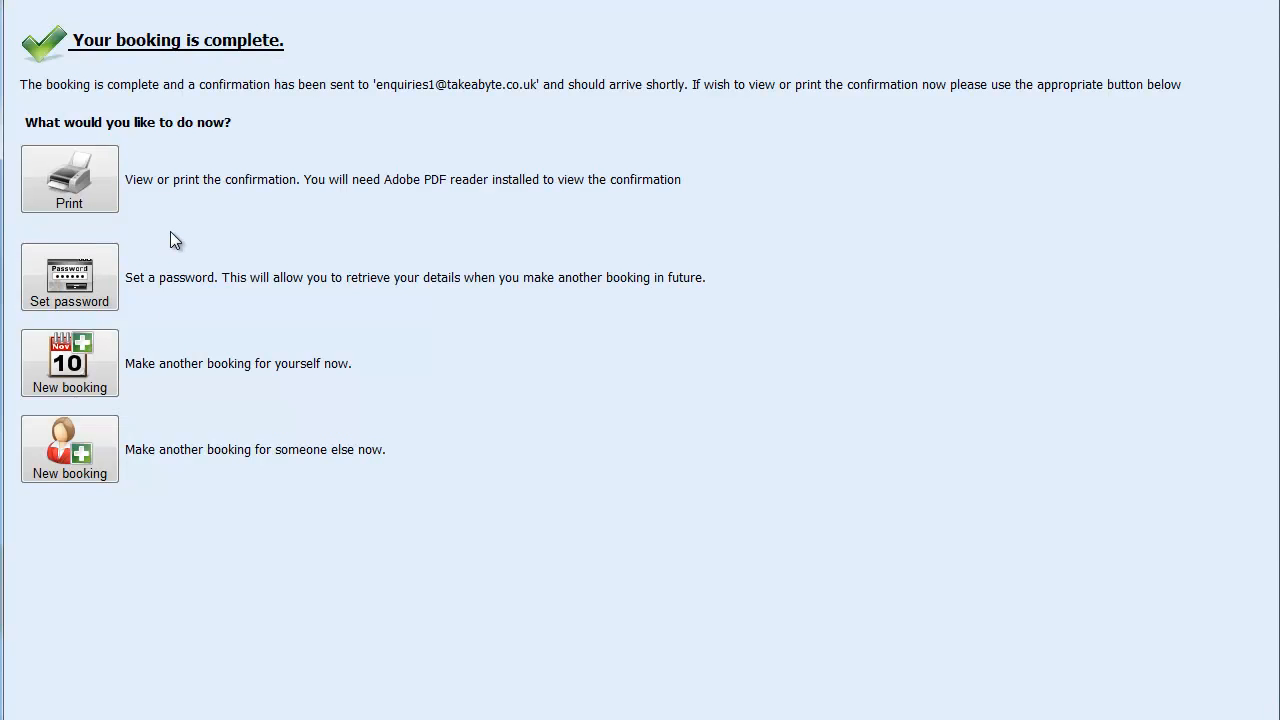
Reload the booking frame and open the Step 2 Choose Event calendar for February–April 2011
right_click(591, 33)
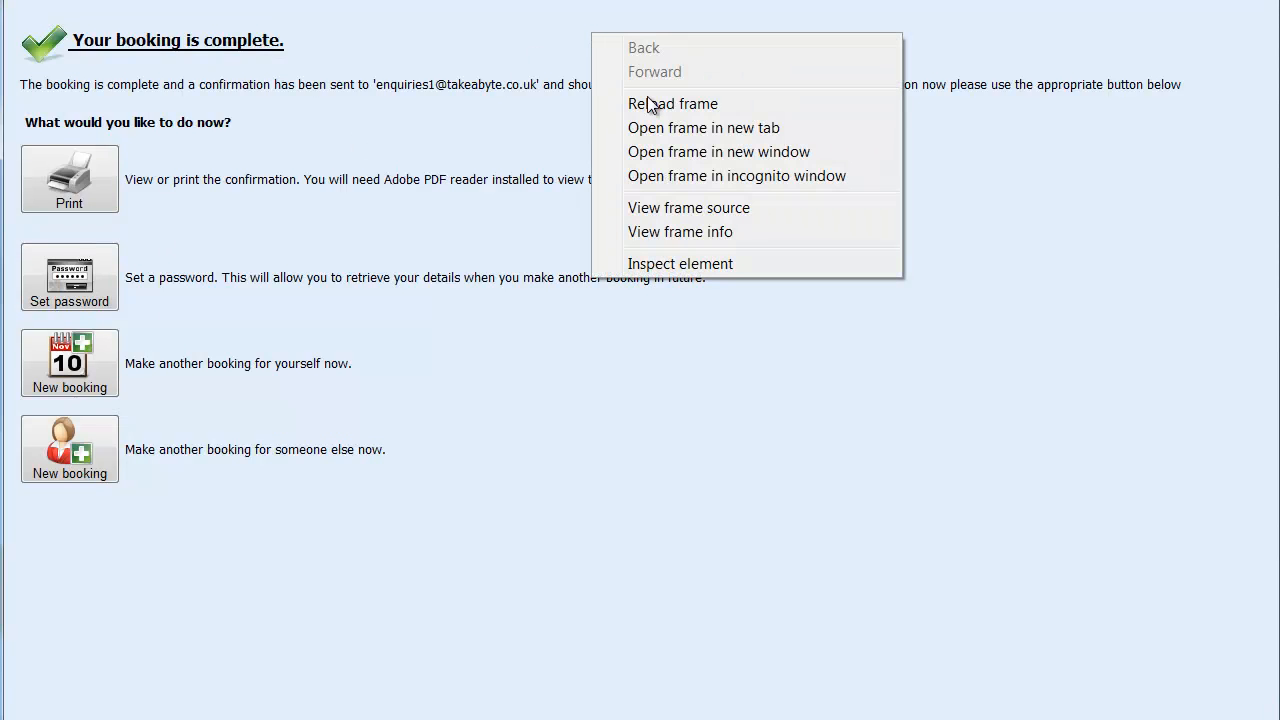
left_click(651, 105)
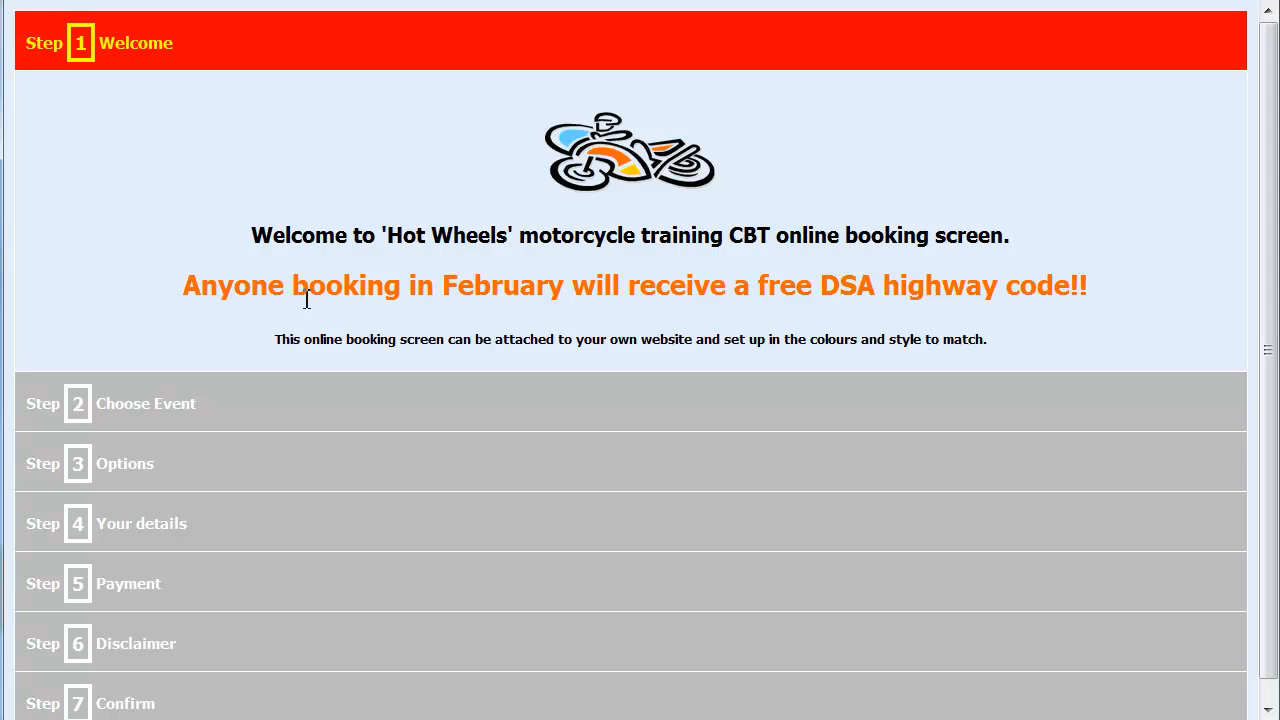
left_click(167, 414)
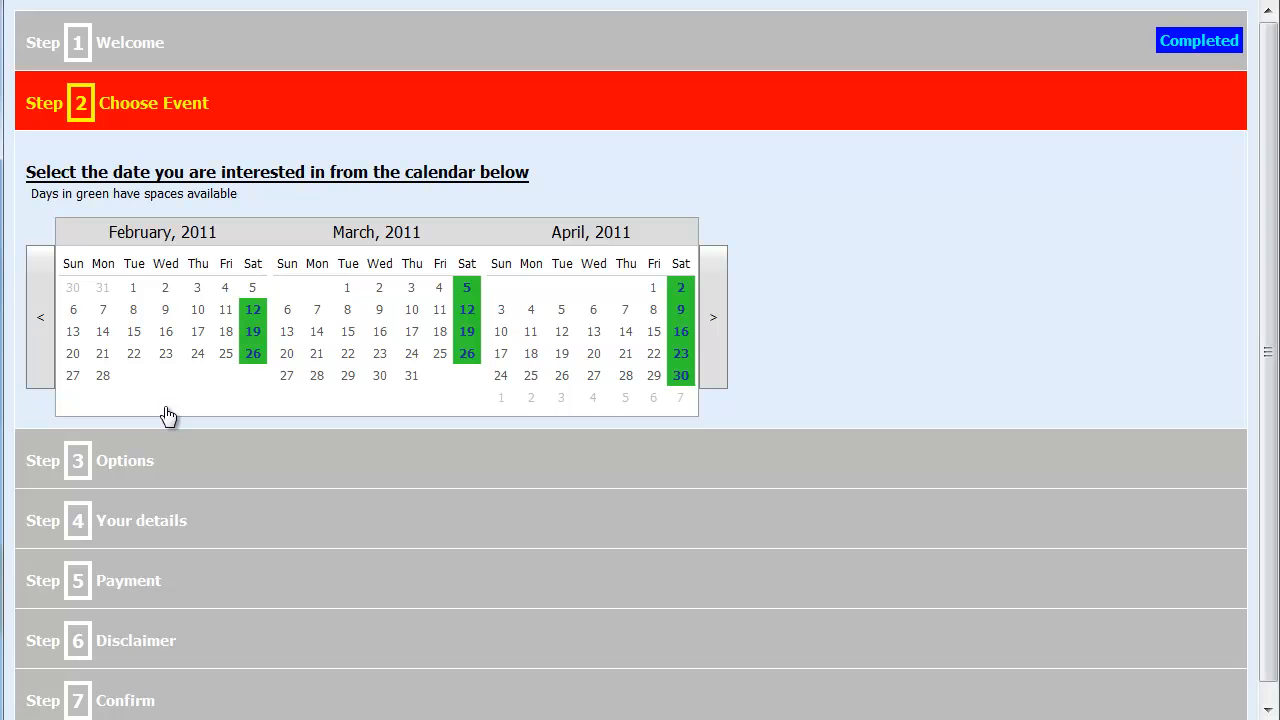
Book the CBT event on 19 February 2011, add CG 125 (total £130), and reach Your details
left_click(254, 340)
left_click(280, 367)
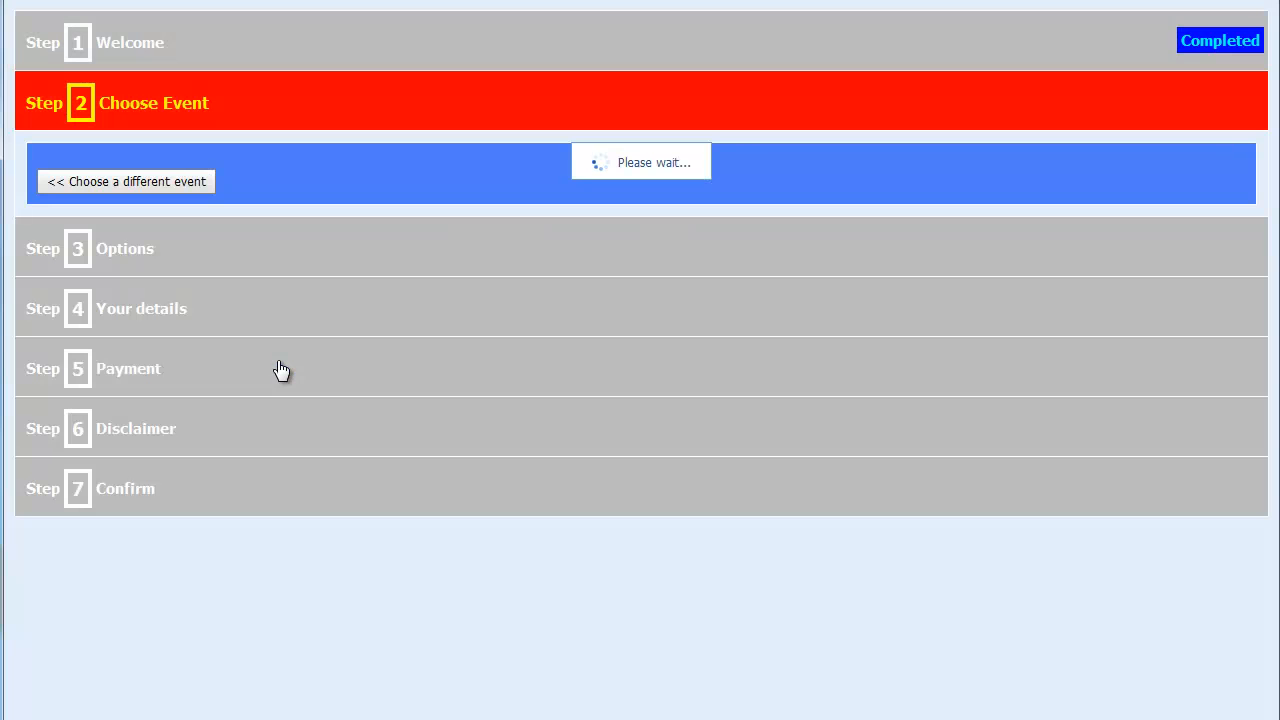
left_click(114, 355)
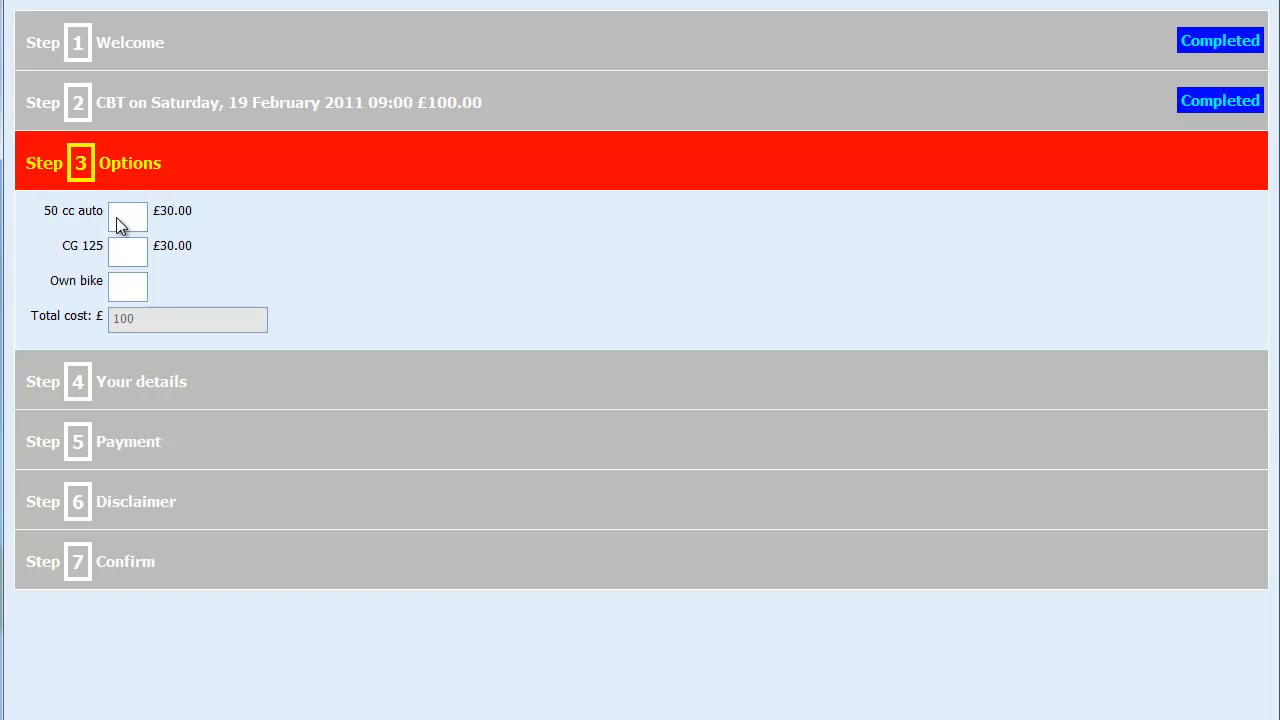
left_click(122, 255)
left_click(124, 390)
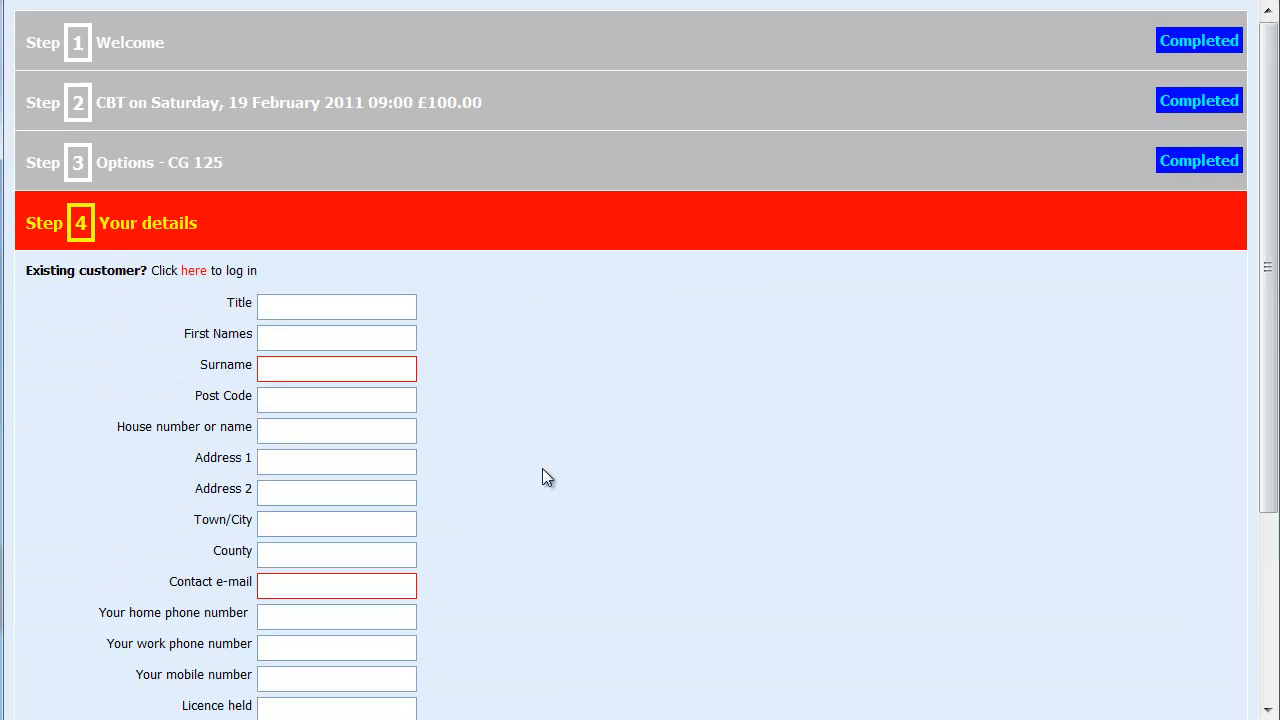
Enter the customer's surname in the Your details form, correcting the earlier mistyped entries
scroll(707, 513, "down", 3)
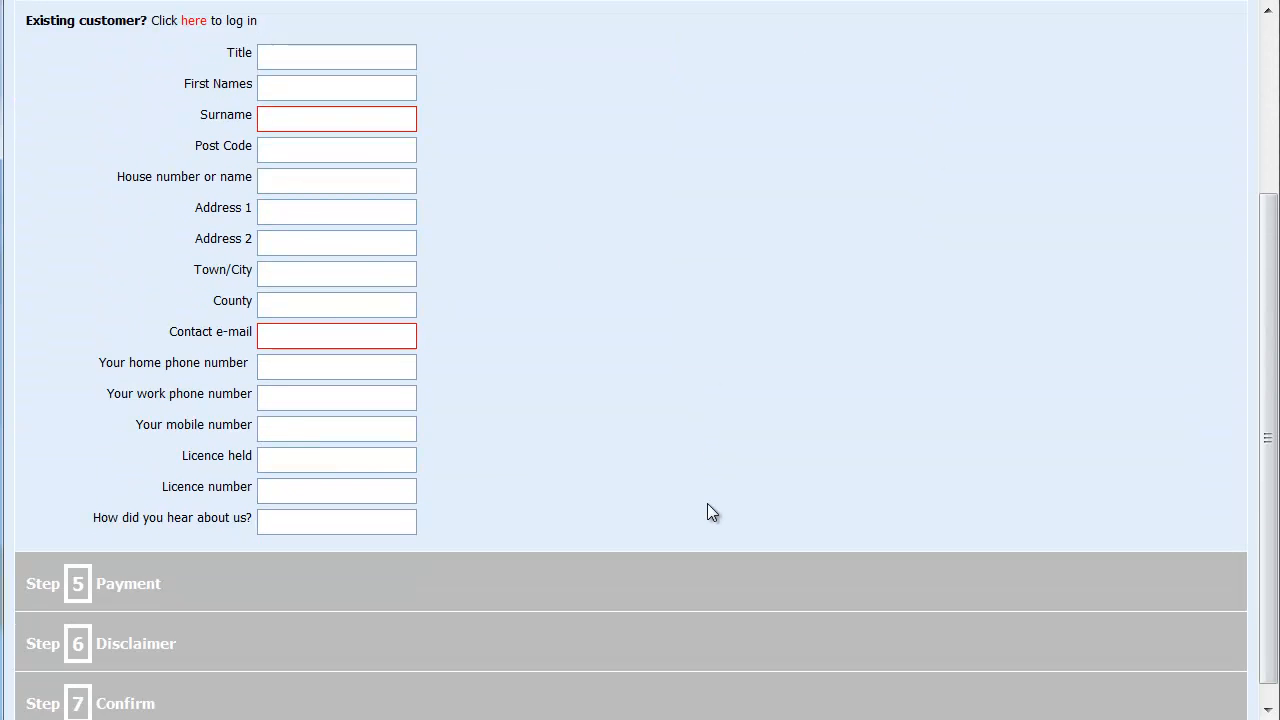
left_click(286, 120)
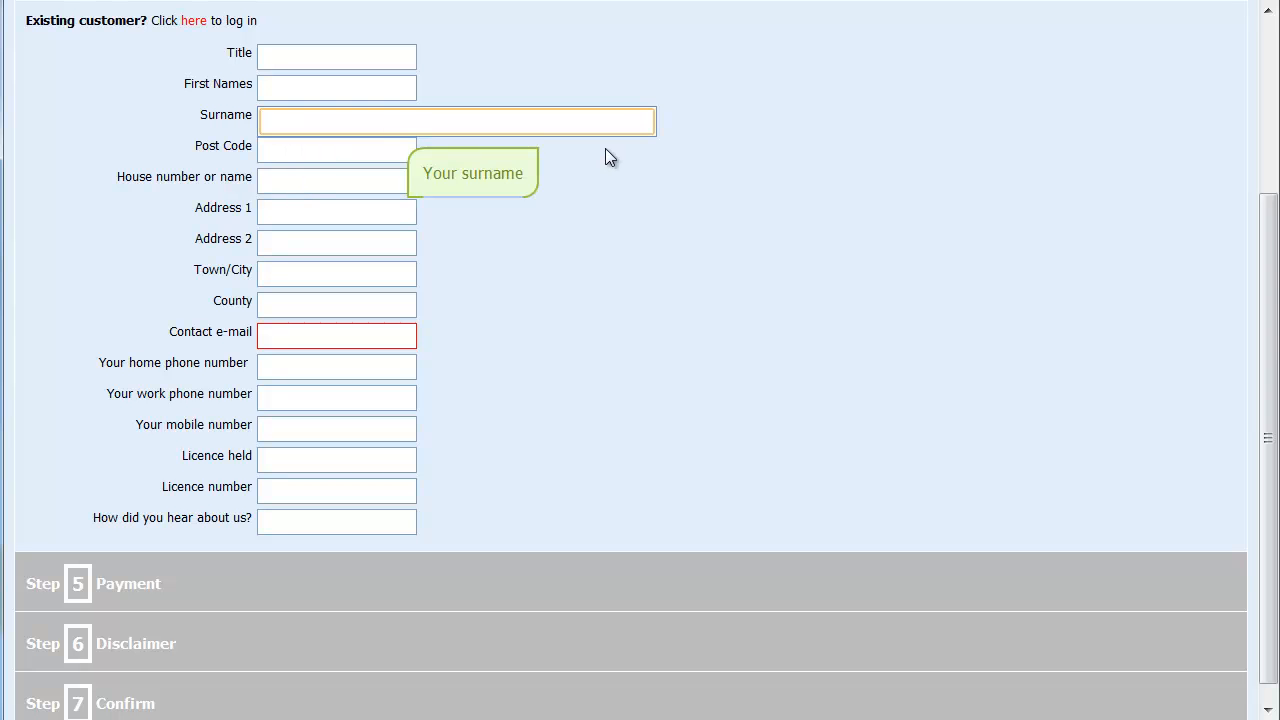
type("7678")
key("BackSpace")
key("BackSpace")
key("BackSpace")
key("BackSpace")
type("C")
key("BackSpace")
left_click(120, 598)
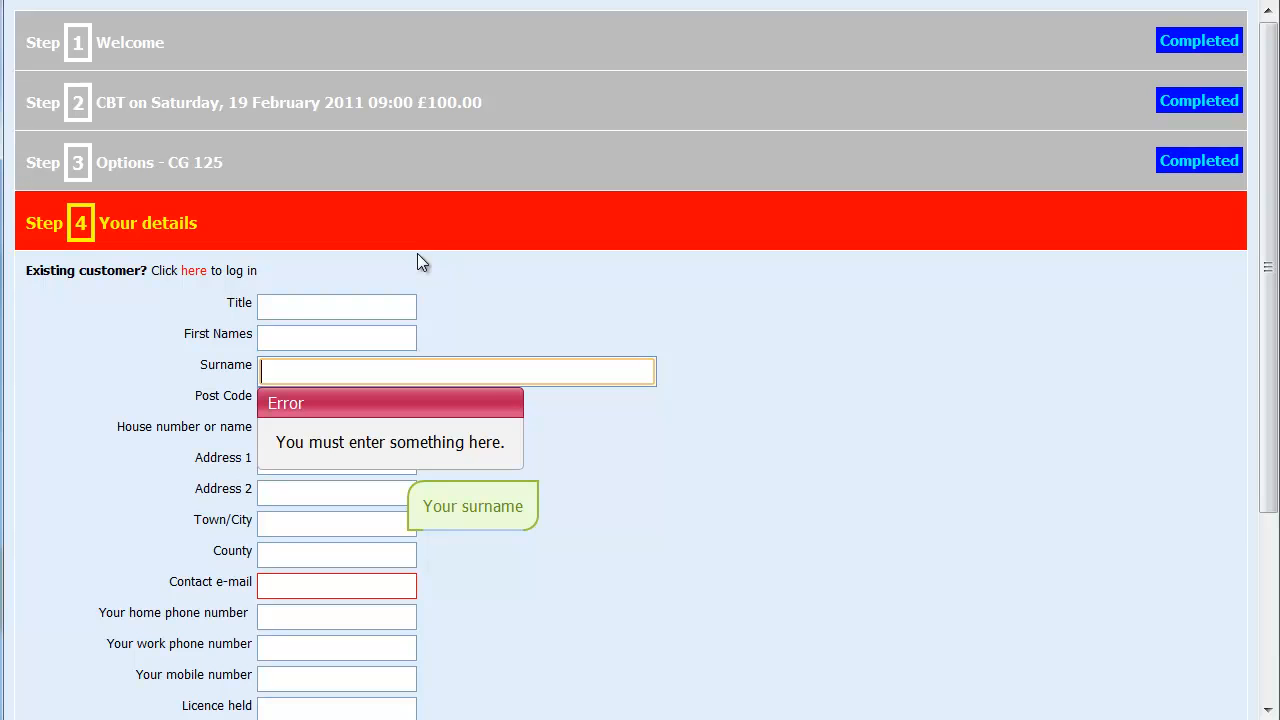
type("Clegg")
key("Tab")
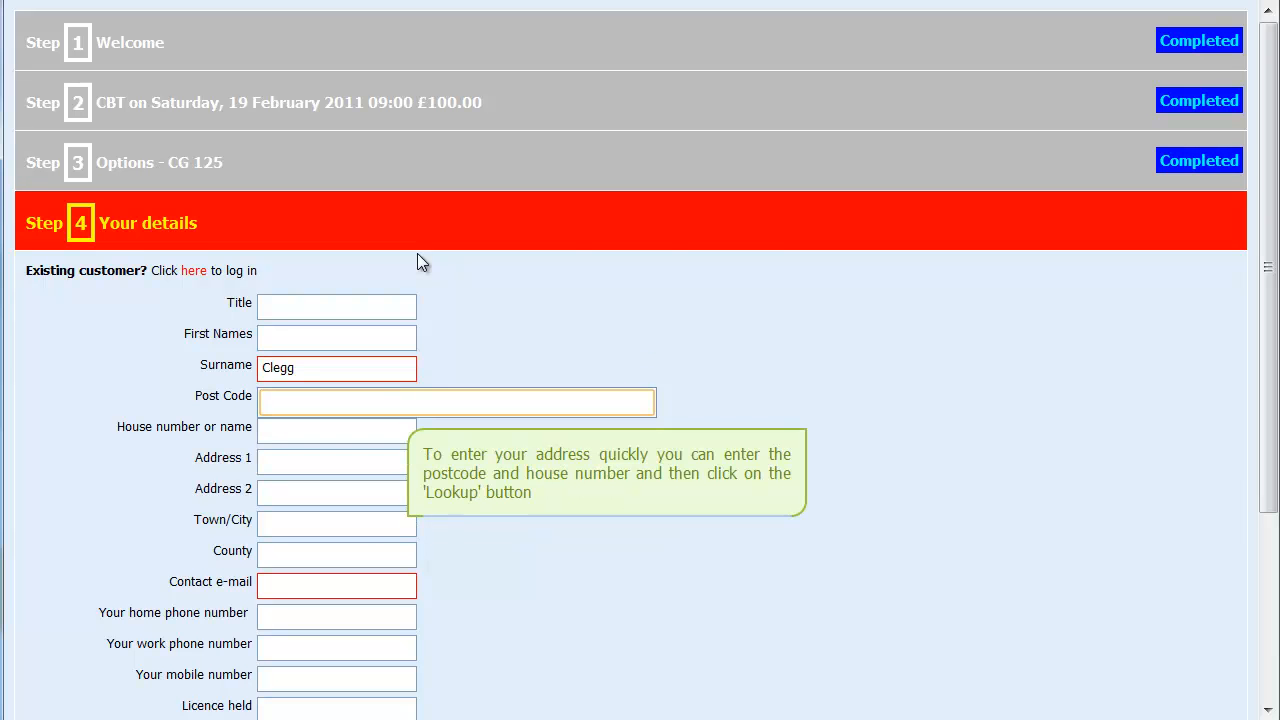
Fill in the contact e-mail field and advance to the Step 5 Payment section
left_click(315, 588)
type("76876")
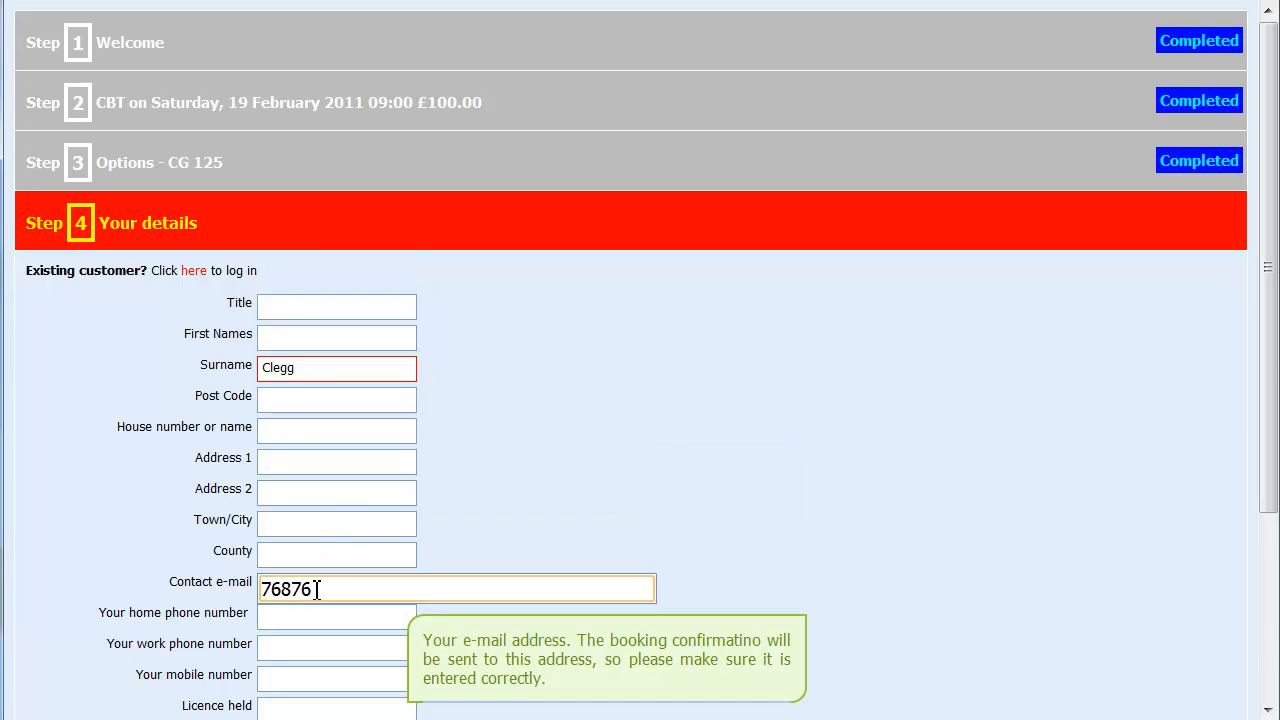
left_click(266, 632)
scroll(266, 632, "down", 4)
left_click(136, 658)
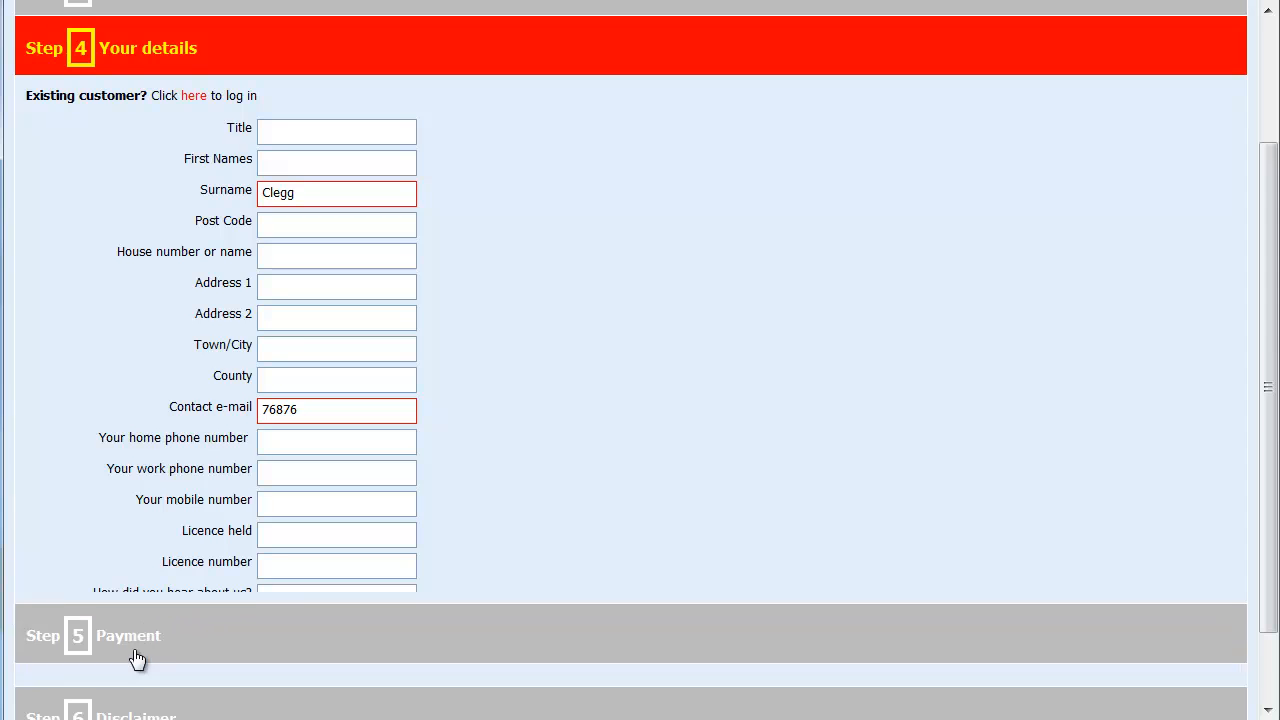
Enter card number, expiry 01/15, valid from 01/11, holder's name and security code; reach Disclaimer
left_click(320, 400)
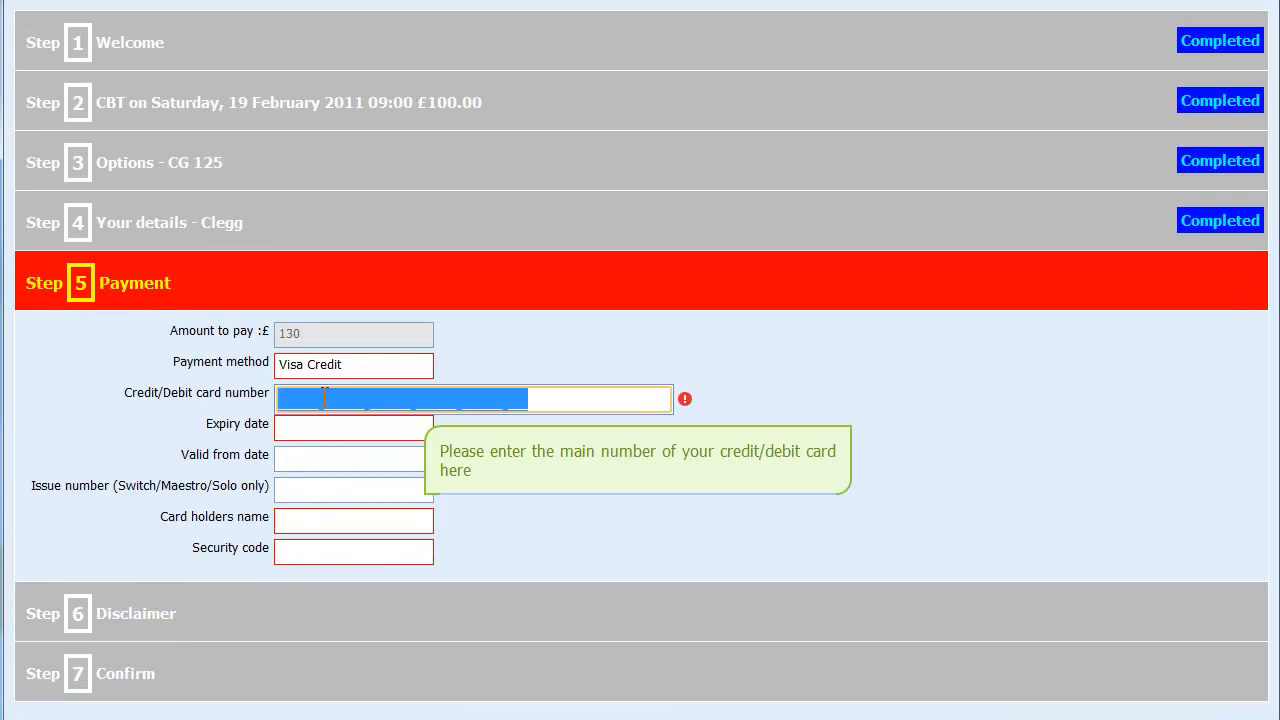
type("2354234")
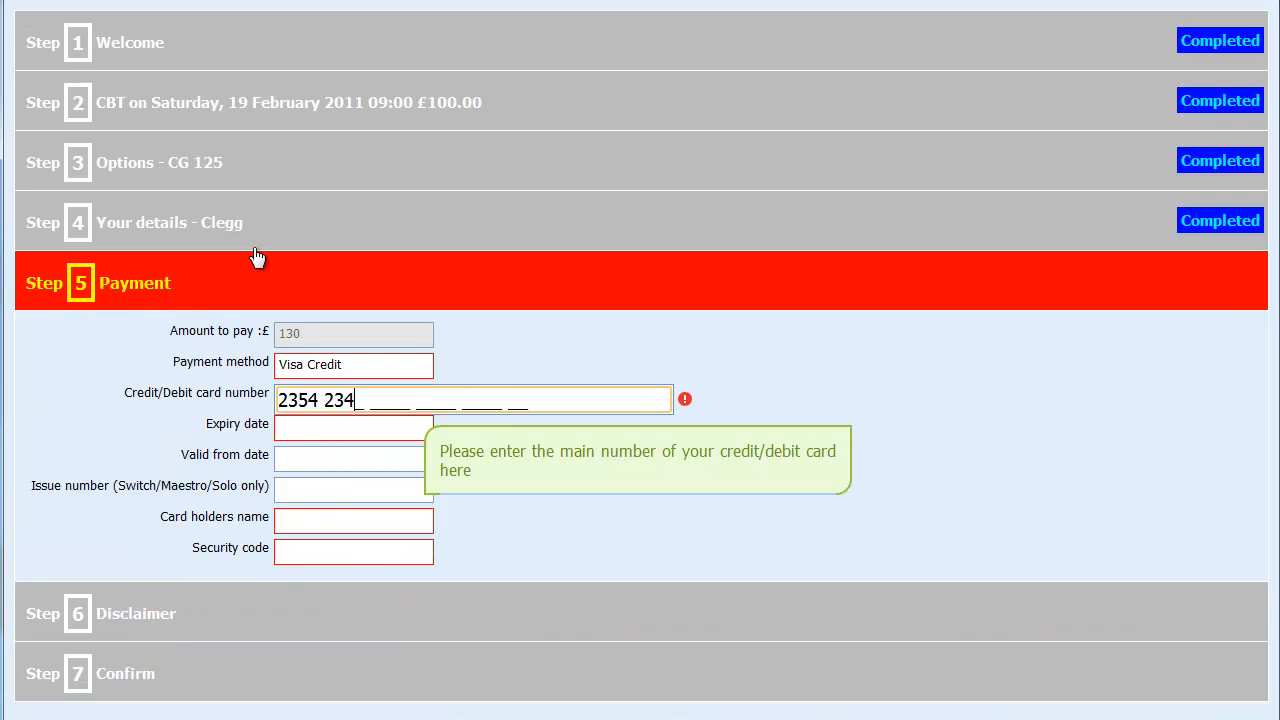
key("Tab")
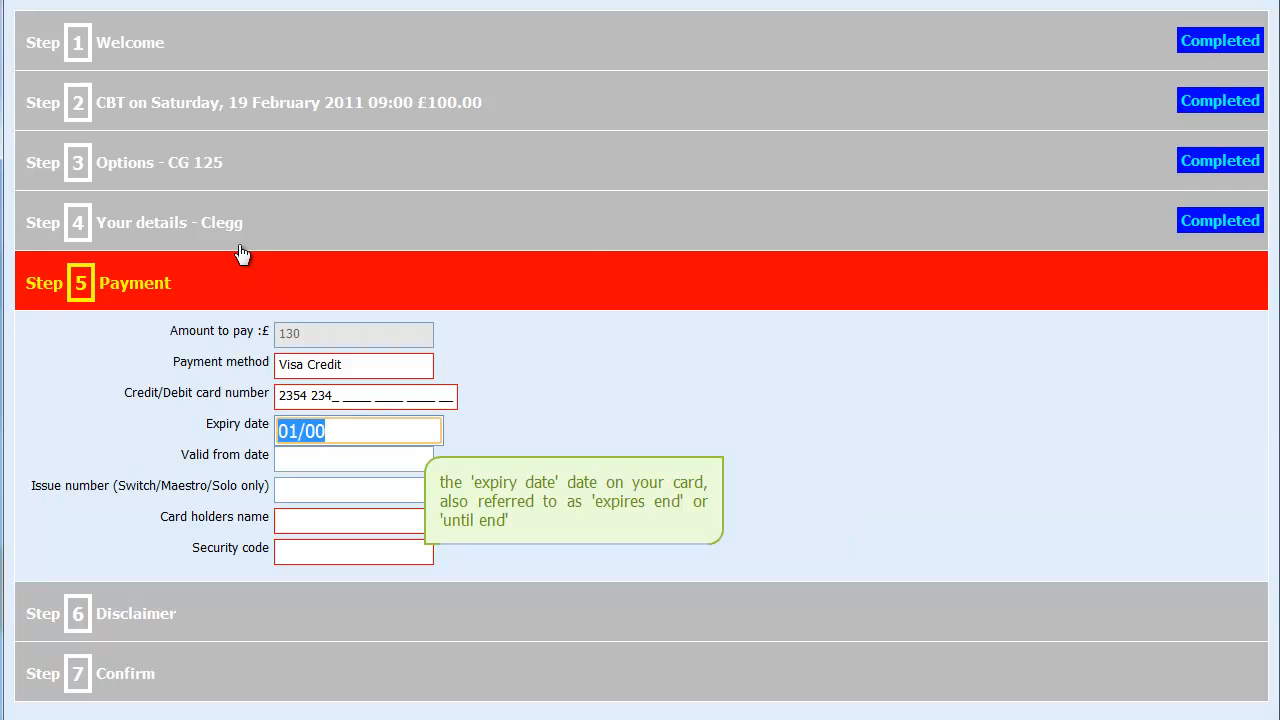
type("01/")
type("15")
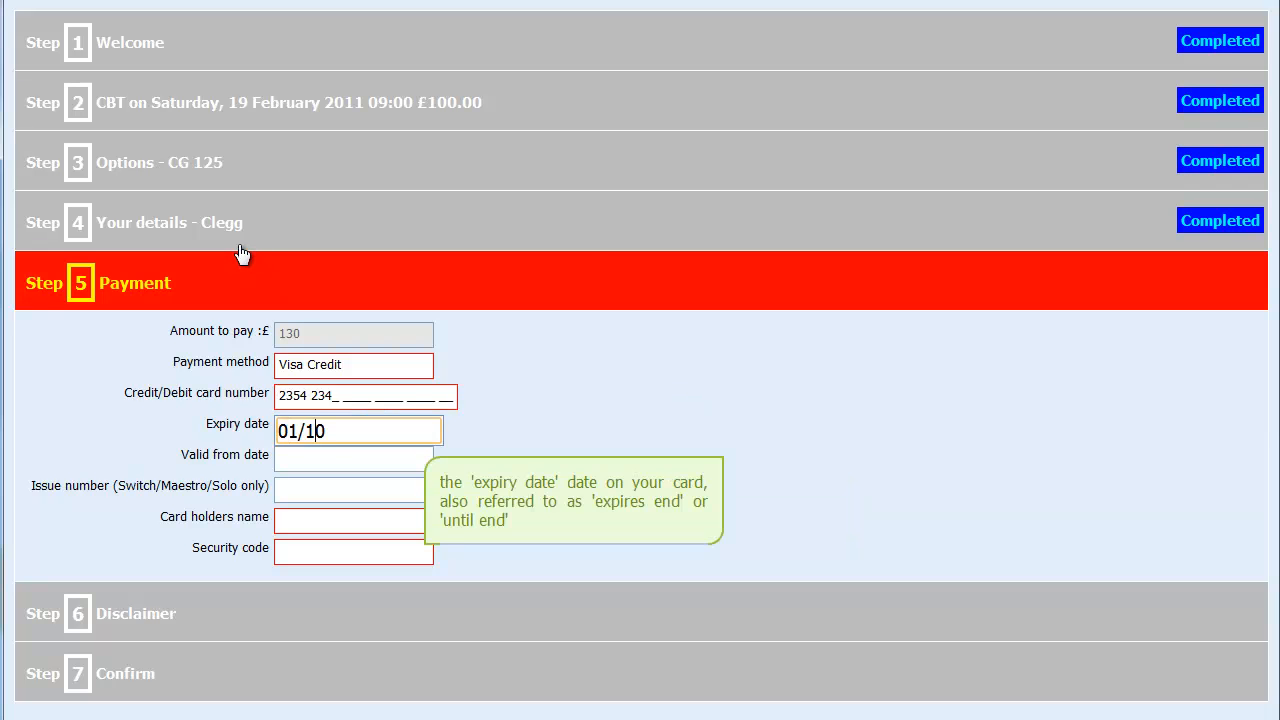
key("Tab")
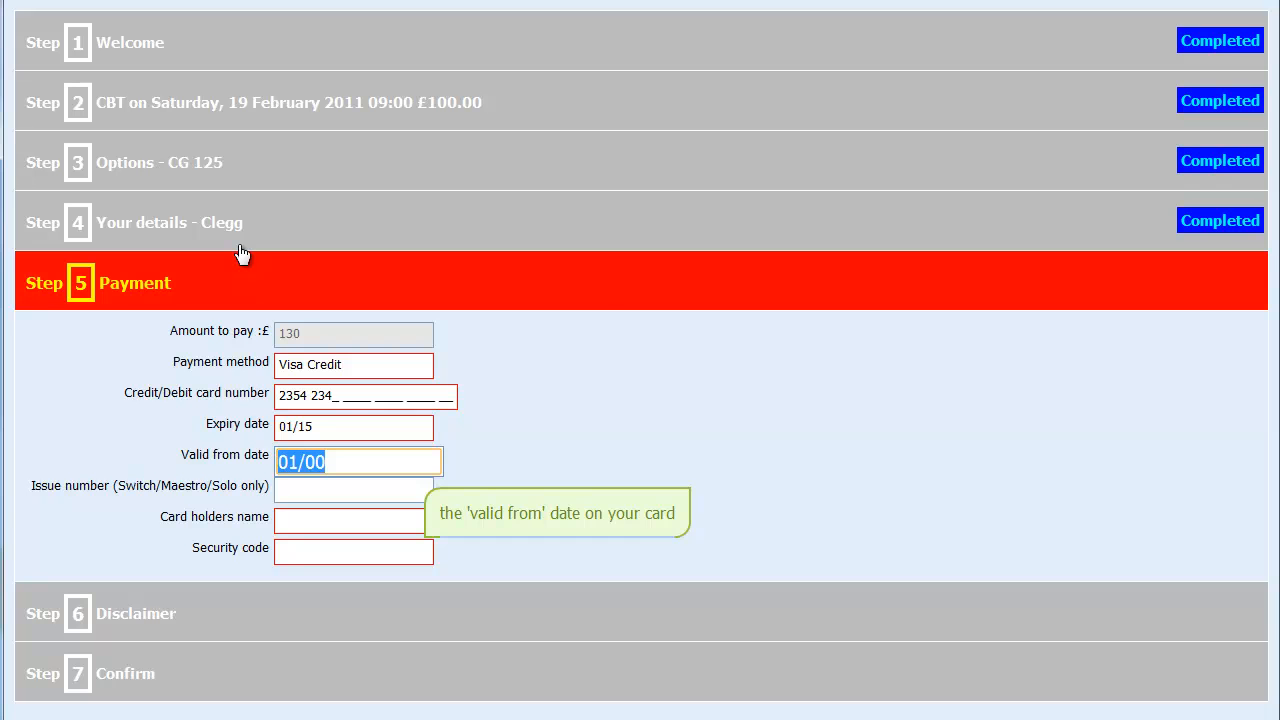
type("01/11")
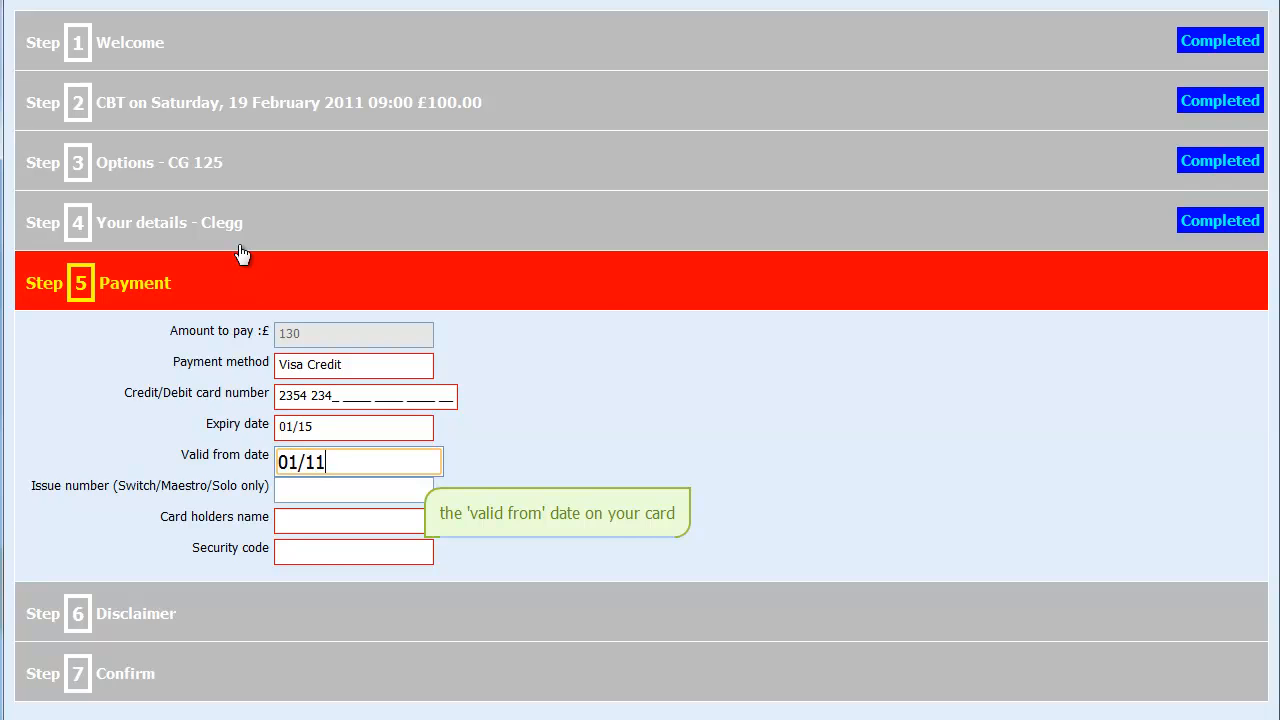
key("Tab")
key("Tab")
type("Clegg")
key("Tab")
type("123")
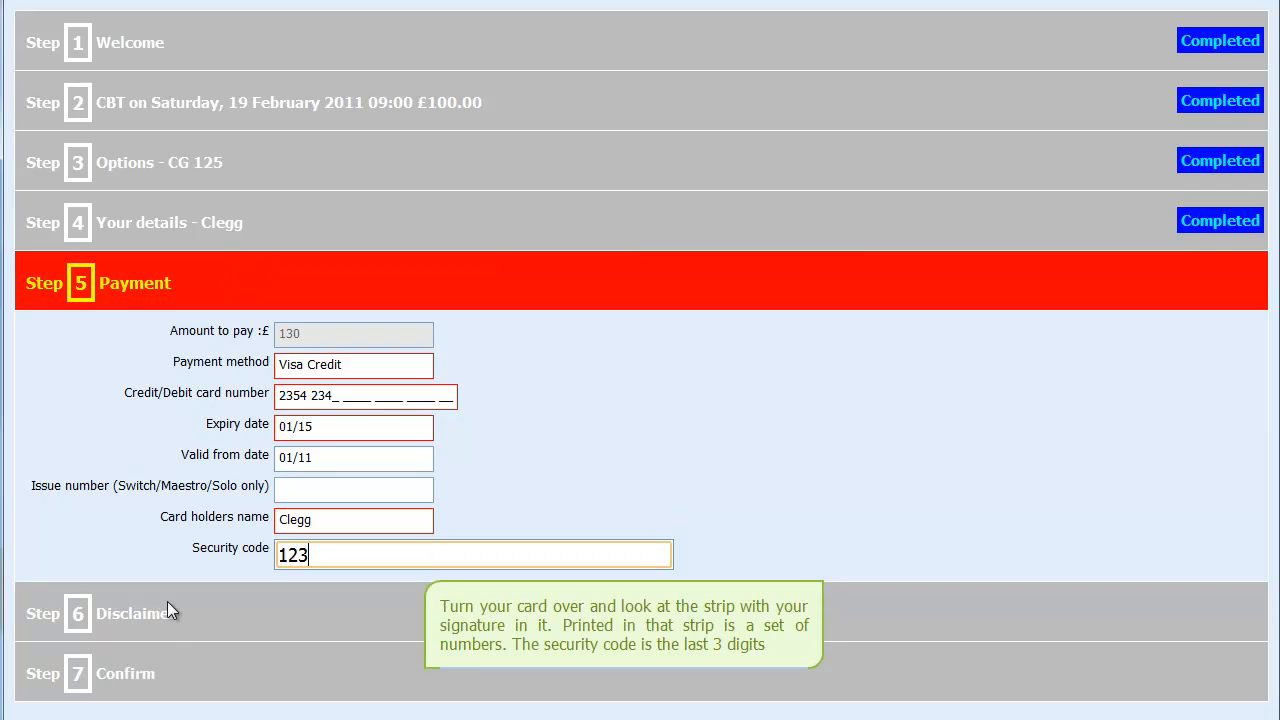
left_click(143, 615)
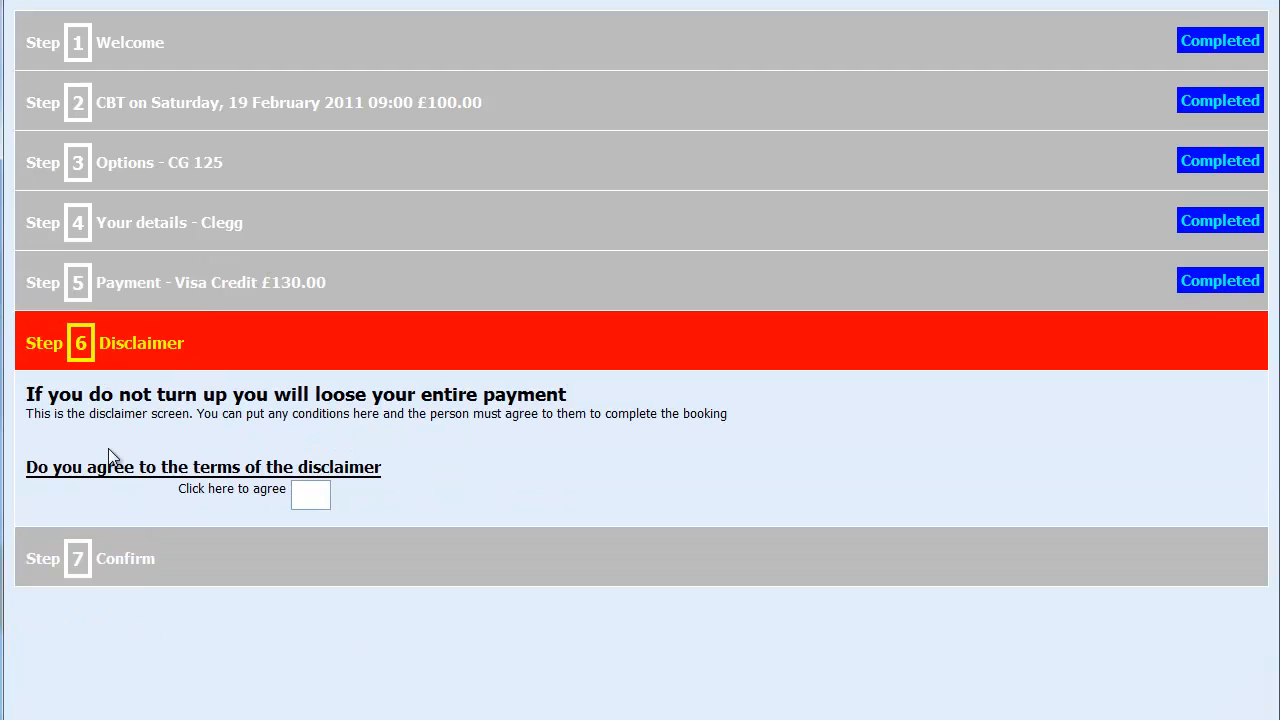